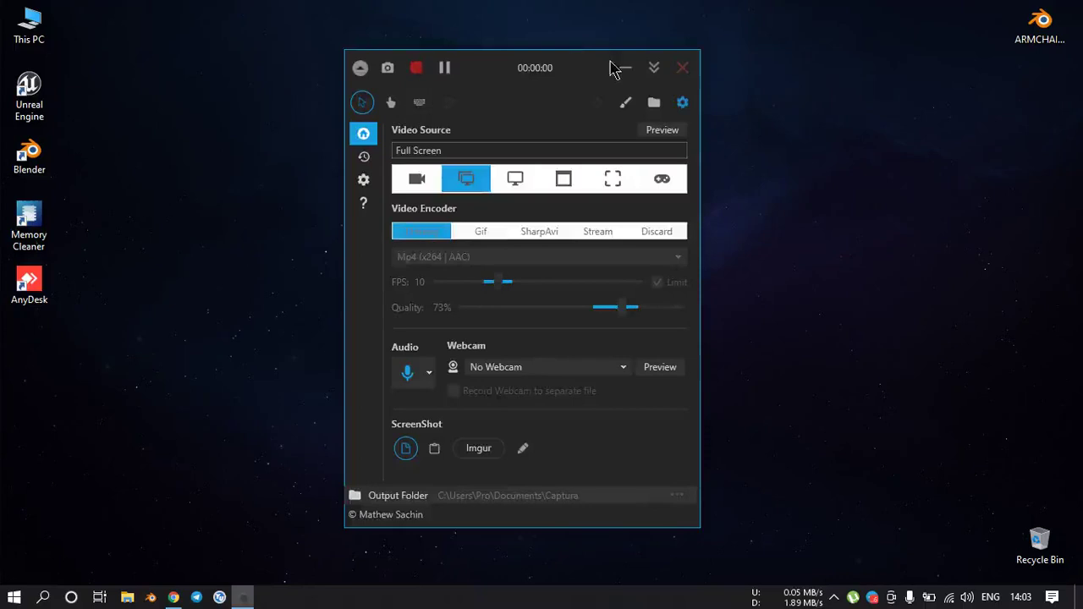
- Minimize the Captura recorder window to the taskbar
{"action": "left_click", "coordinate": [625, 68]}
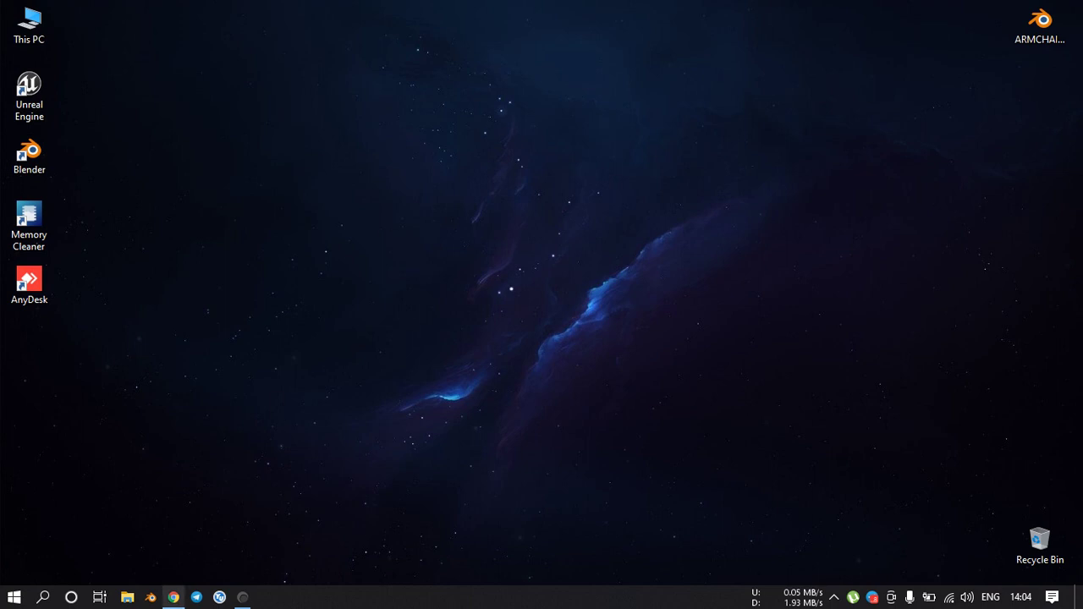
{"action": "left_click", "coordinate": [173, 597]}
{"action": "scroll", "coordinate": [497, 266], "scroll_direction": "up", "scroll_amount": 10}
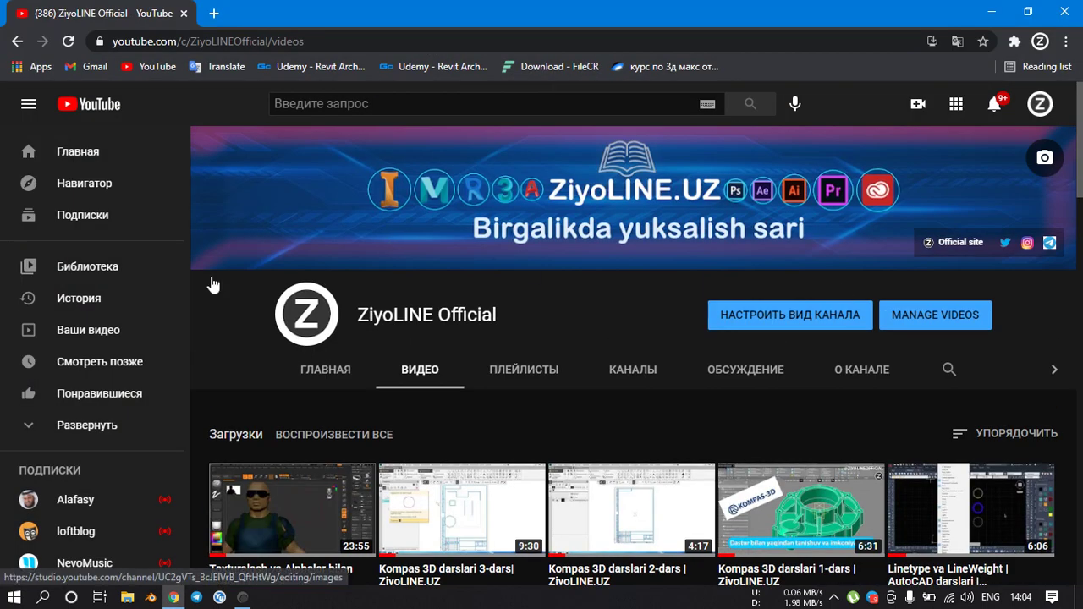
{"action": "scroll", "coordinate": [937, 363], "scroll_direction": "down", "scroll_amount": 2}
{"action": "scroll", "coordinate": [701, 283], "scroll_direction": "down", "scroll_amount": 7}
{"action": "scroll", "coordinate": [696, 290], "scroll_direction": "down", "scroll_amount": 2}
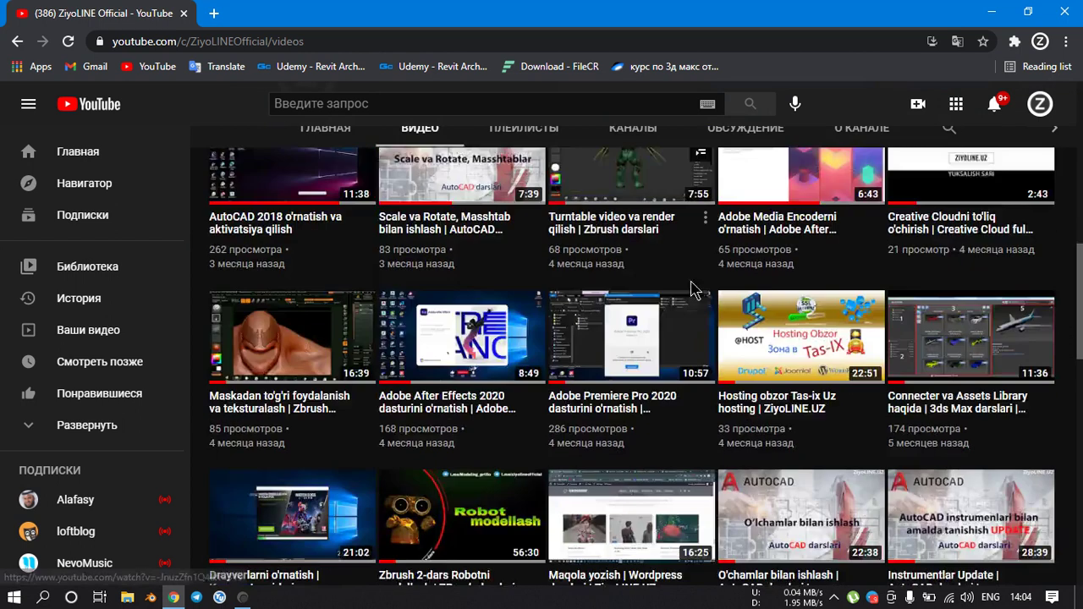
{"action": "scroll", "coordinate": [443, 274], "scroll_direction": "down", "scroll_amount": 2}
{"action": "scroll", "coordinate": [426, 322], "scroll_direction": "down", "scroll_amount": 1}
{"action": "scroll", "coordinate": [426, 322], "scroll_direction": "down", "scroll_amount": 3}
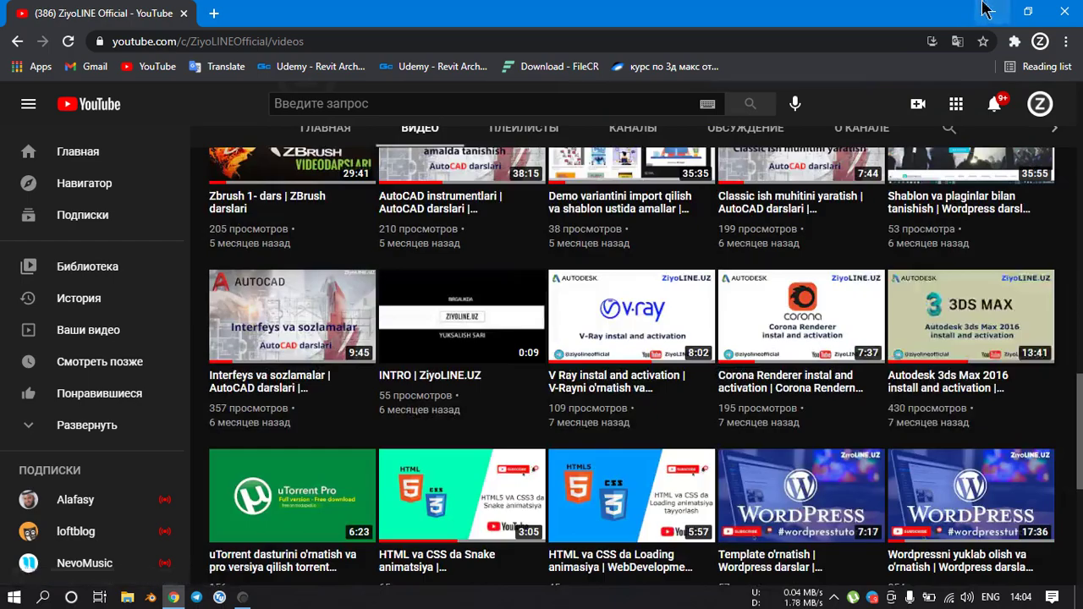
{"action": "left_click", "coordinate": [990, 12]}
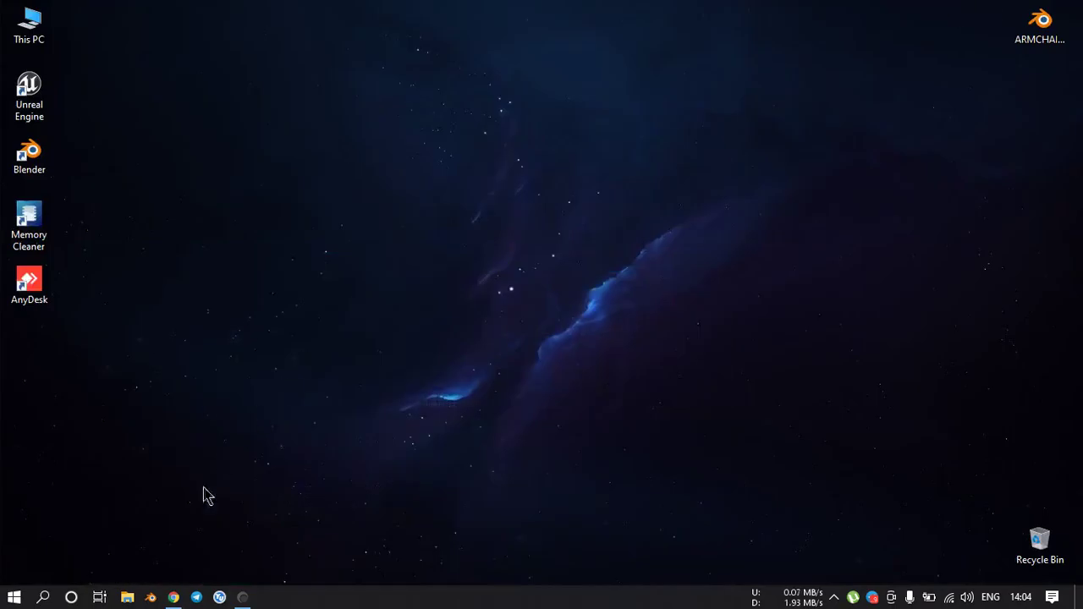
{"action": "left_click", "coordinate": [197, 597]}
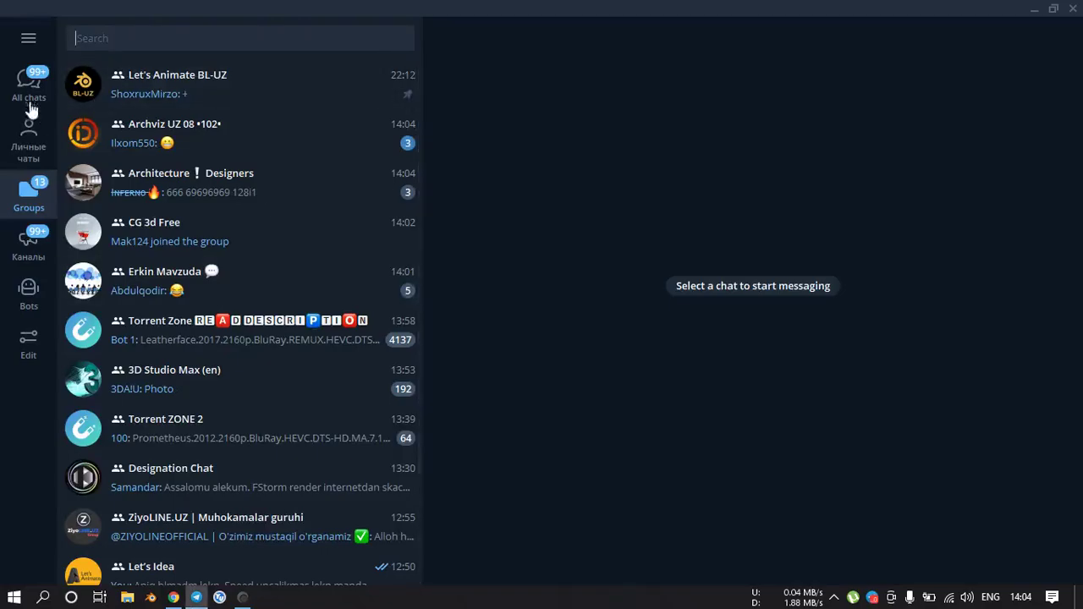
{"action": "left_click", "coordinate": [30, 262]}
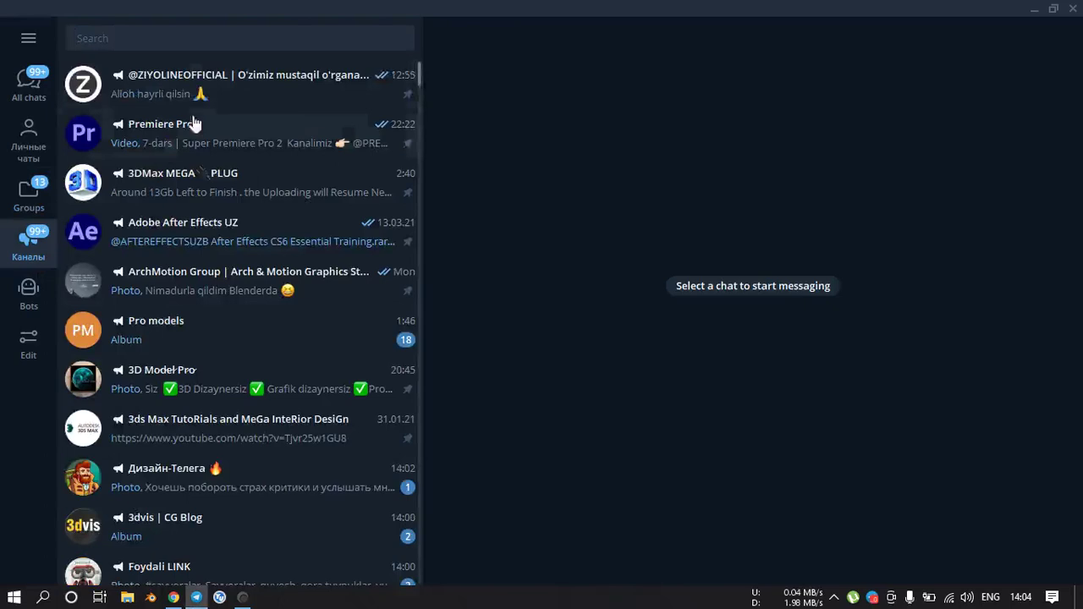
{"action": "left_click", "coordinate": [330, 93]}
{"action": "left_click", "coordinate": [743, 38]}
{"action": "type", "text": "3ds max 2021"}
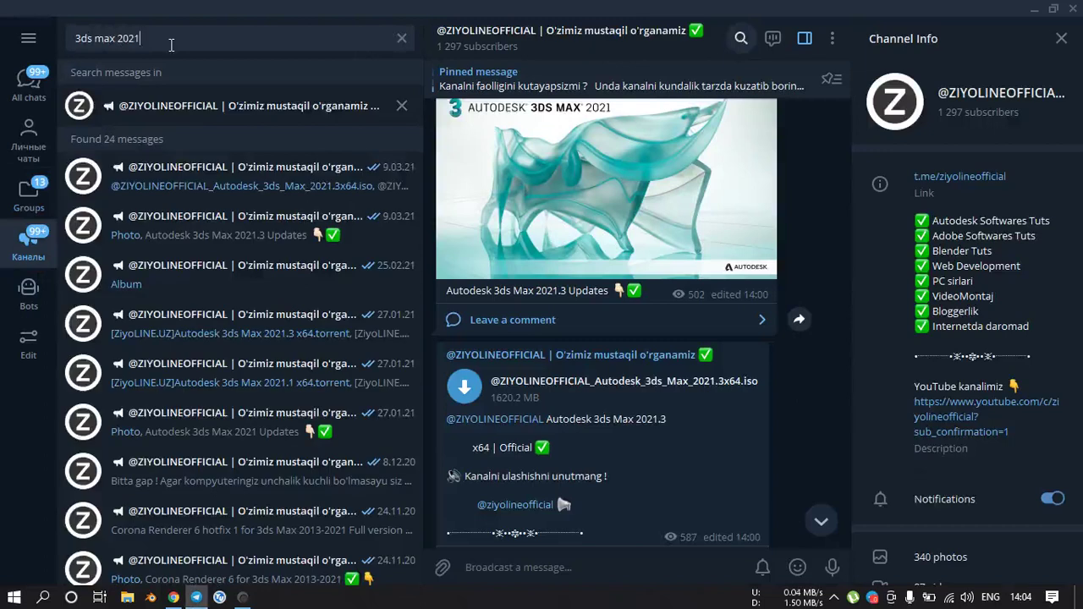
{"action": "left_click", "coordinate": [181, 176]}
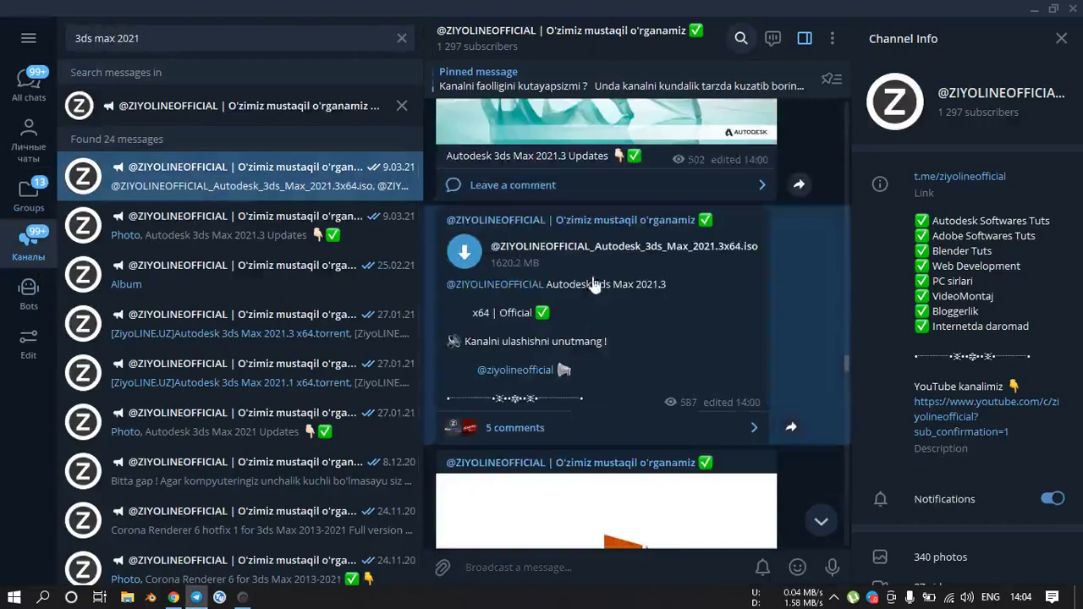
{"action": "scroll", "coordinate": [584, 337], "scroll_direction": "up", "scroll_amount": 3}
{"action": "scroll", "coordinate": [593, 378], "scroll_direction": "down", "scroll_amount": 2}
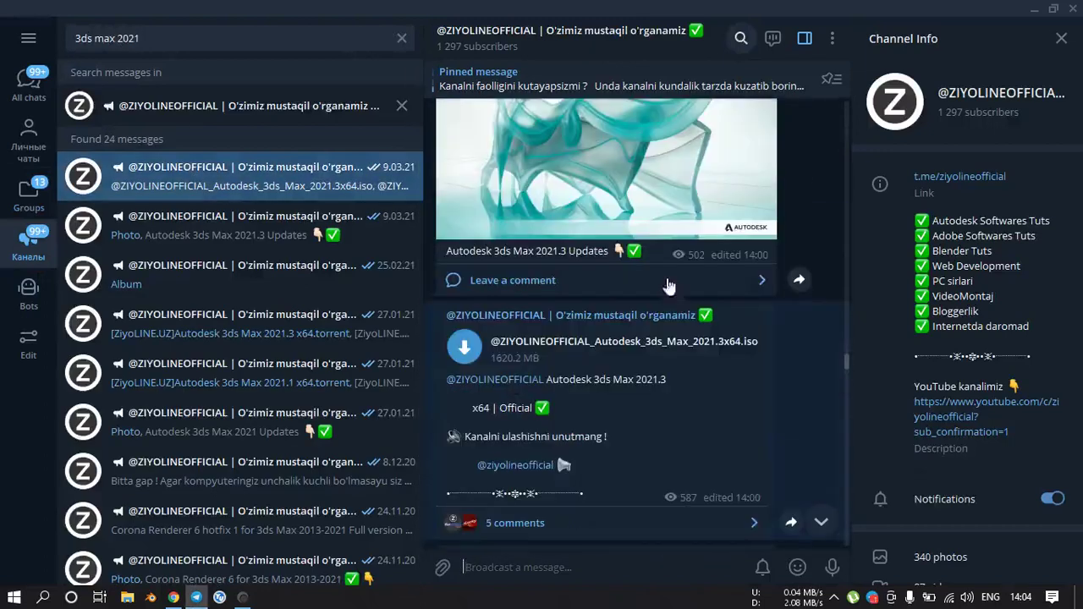
{"action": "scroll", "coordinate": [573, 254], "scroll_direction": "up", "scroll_amount": 2}
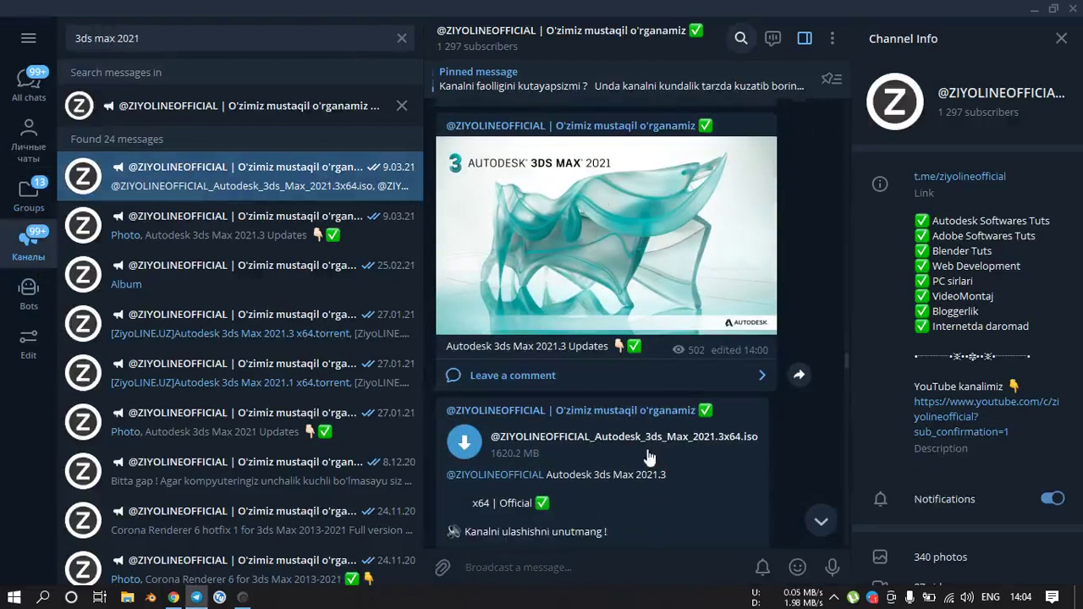
{"action": "left_click", "coordinate": [1037, 8]}
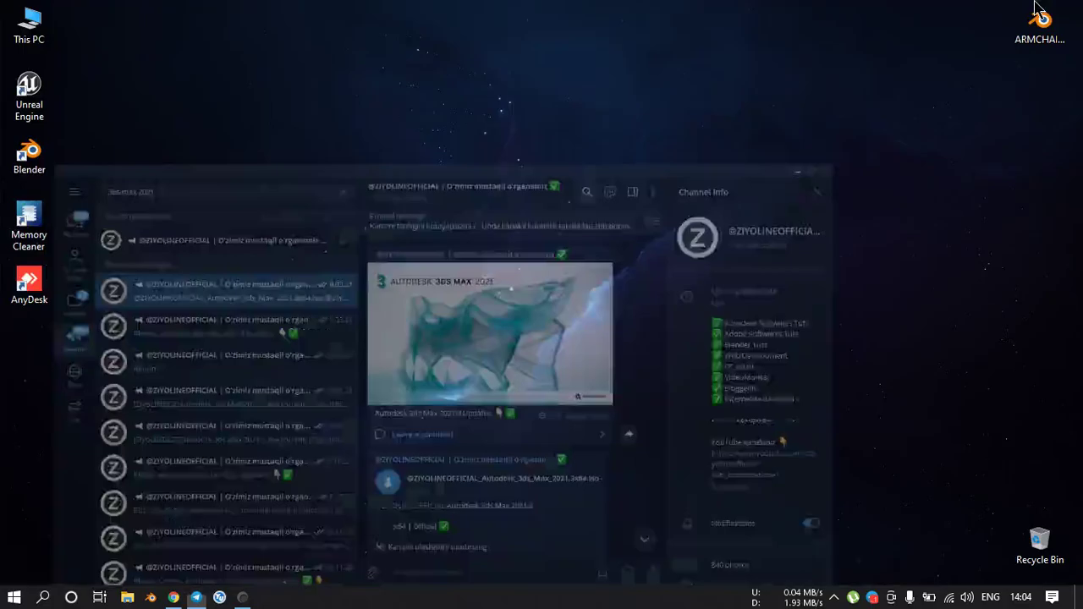
- Refresh the desktop, launch 3ds Max 2021 from the Start menu, then minimize the browser
{"action": "right_click", "coordinate": [448, 168]}
{"action": "left_click", "coordinate": [492, 213]}
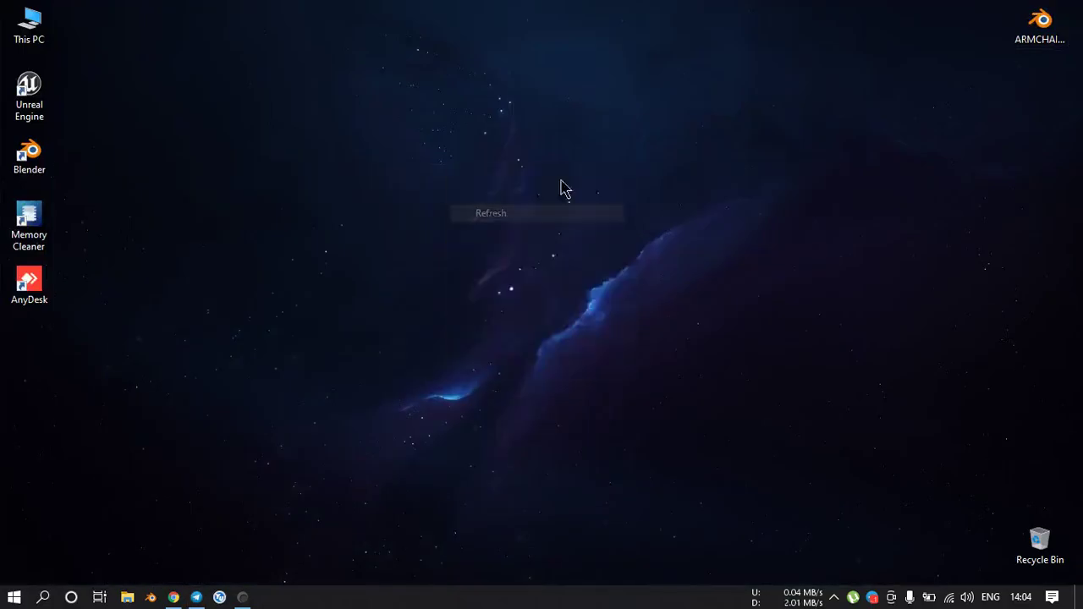
{"action": "key", "text": "super"}
{"action": "left_click", "coordinate": [364, 106]}
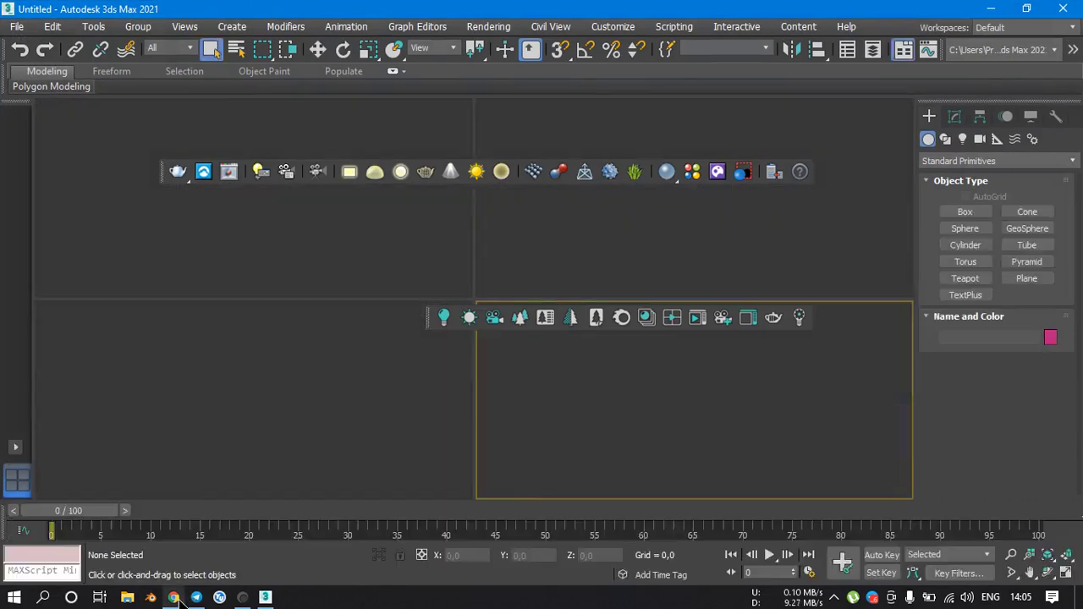
{"action": "left_click", "coordinate": [173, 597]}
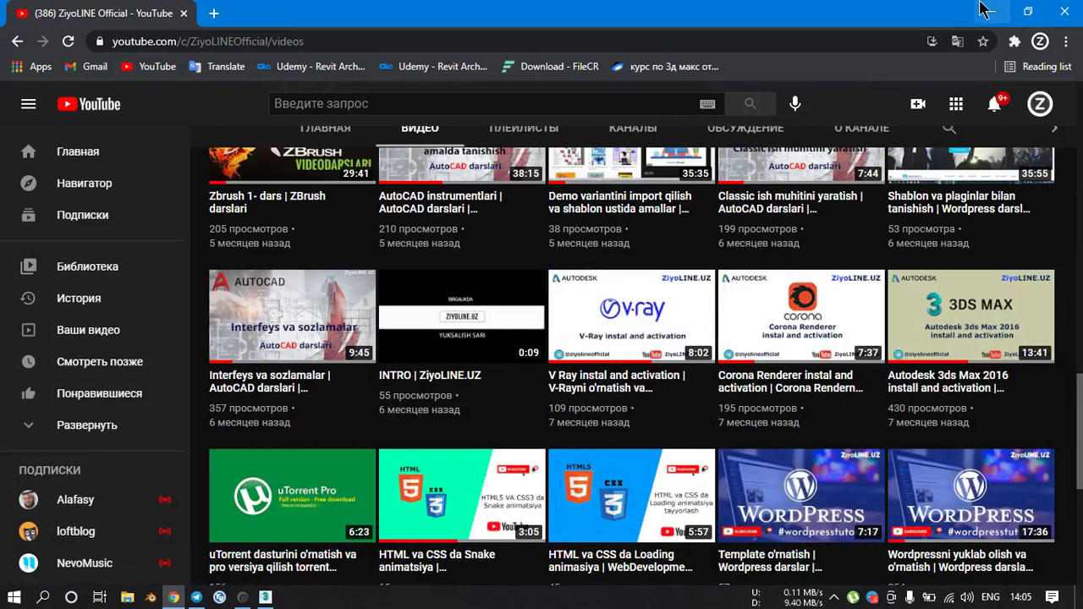
{"action": "left_click", "coordinate": [991, 11]}
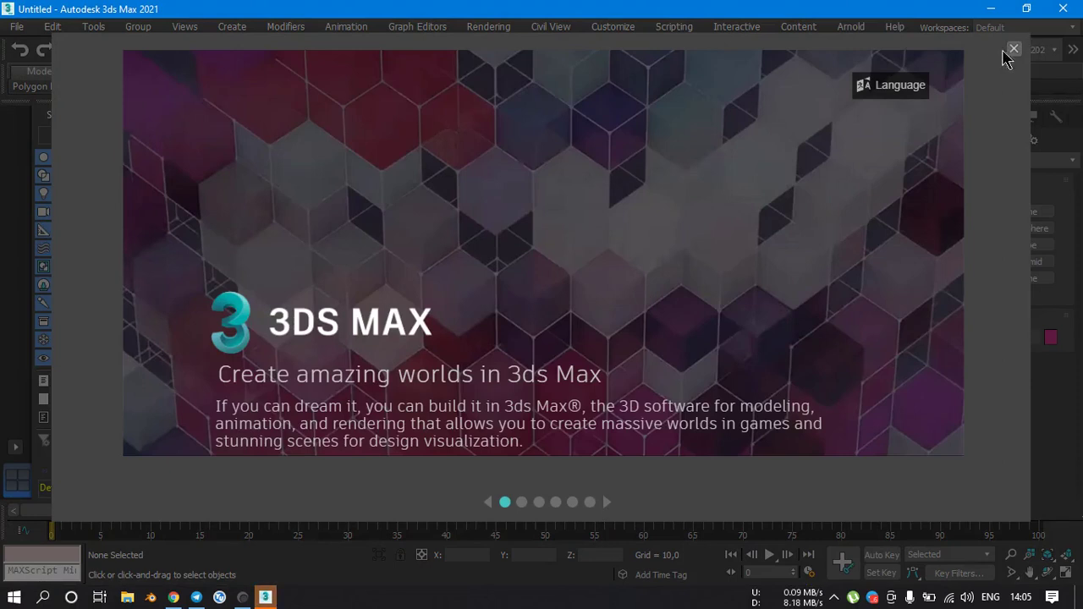
- Dismiss the Welcome Screen and turn off the Time Slider, Viewport Layout Tabs and Scene Explorer
{"action": "left_click", "coordinate": [1016, 53]}
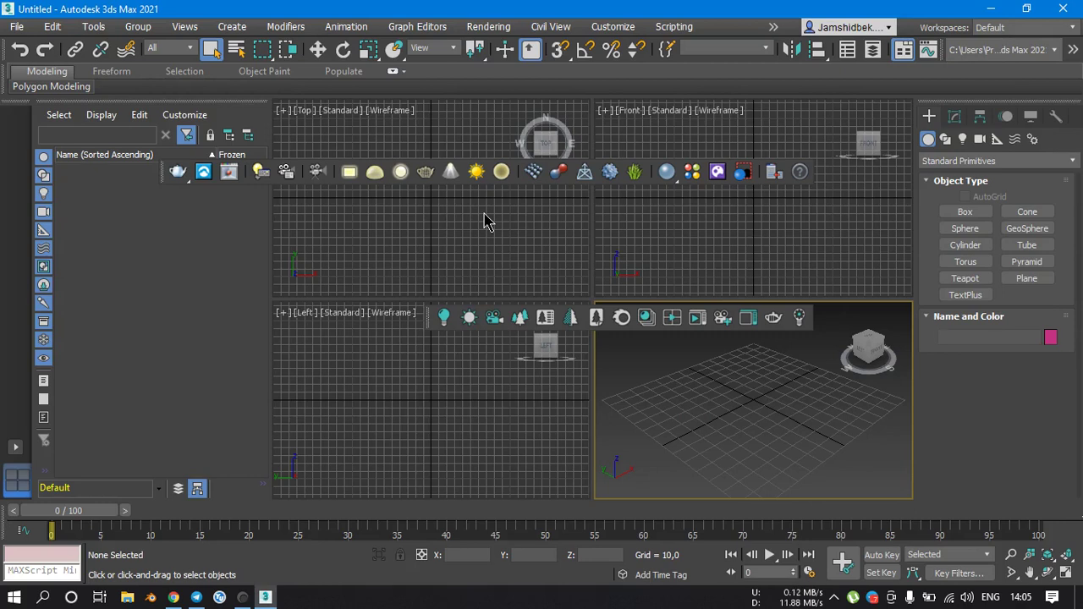
{"action": "right_click", "coordinate": [3, 531]}
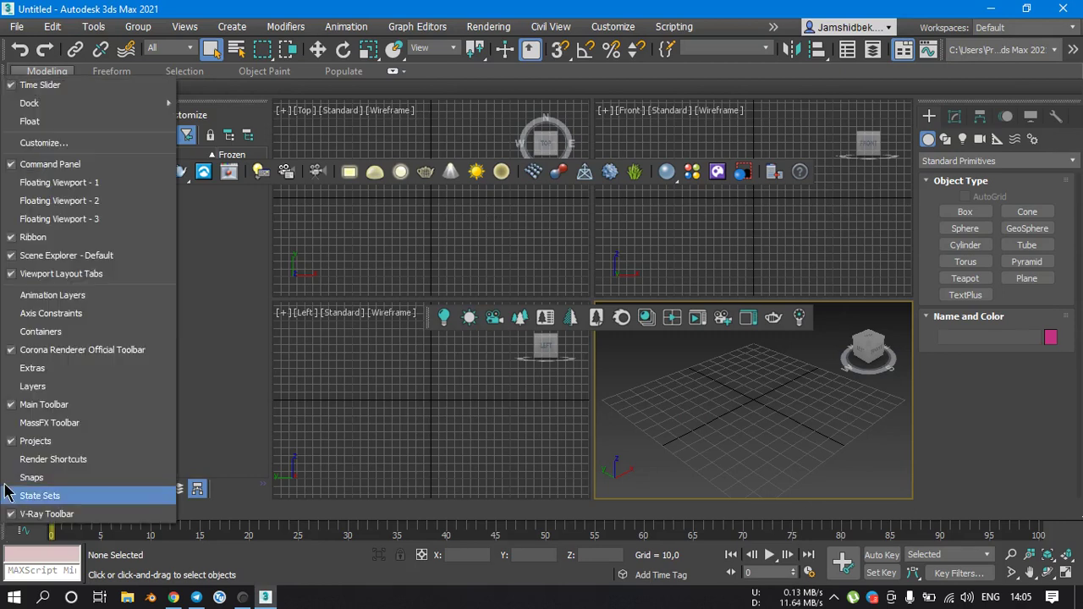
{"action": "left_click", "coordinate": [73, 95]}
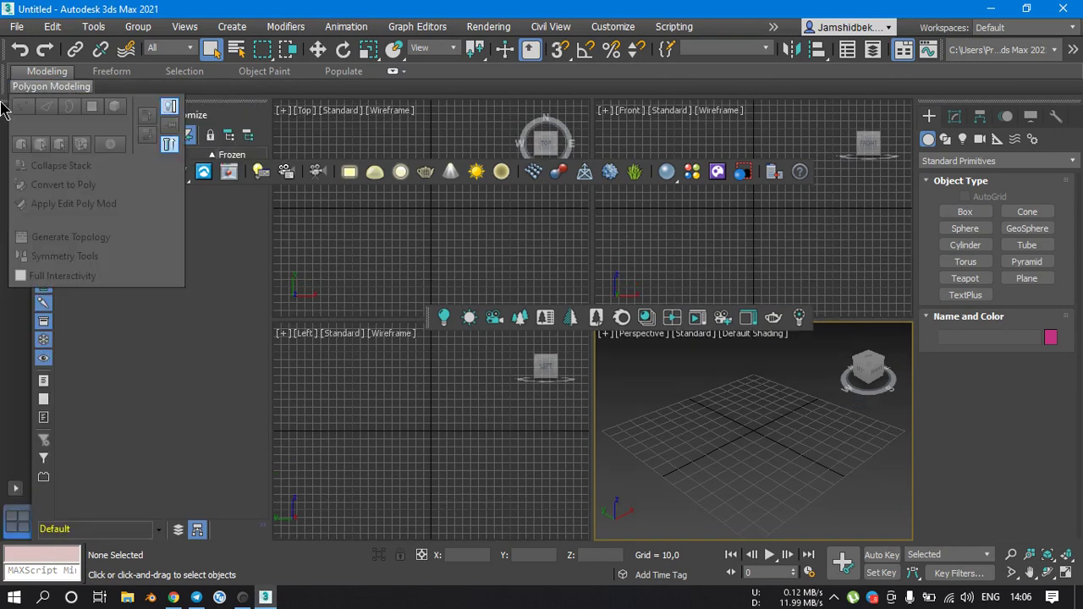
{"action": "right_click", "coordinate": [3, 105]}
{"action": "left_click", "coordinate": [21, 110]}
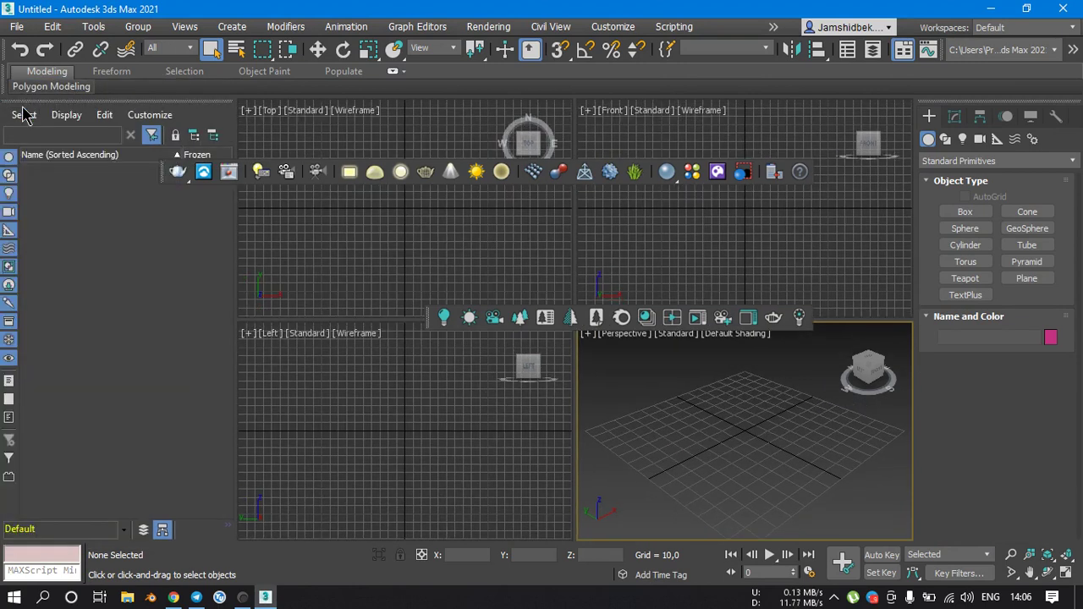
{"action": "right_click", "coordinate": [61, 108]}
{"action": "left_click", "coordinate": [61, 115]}
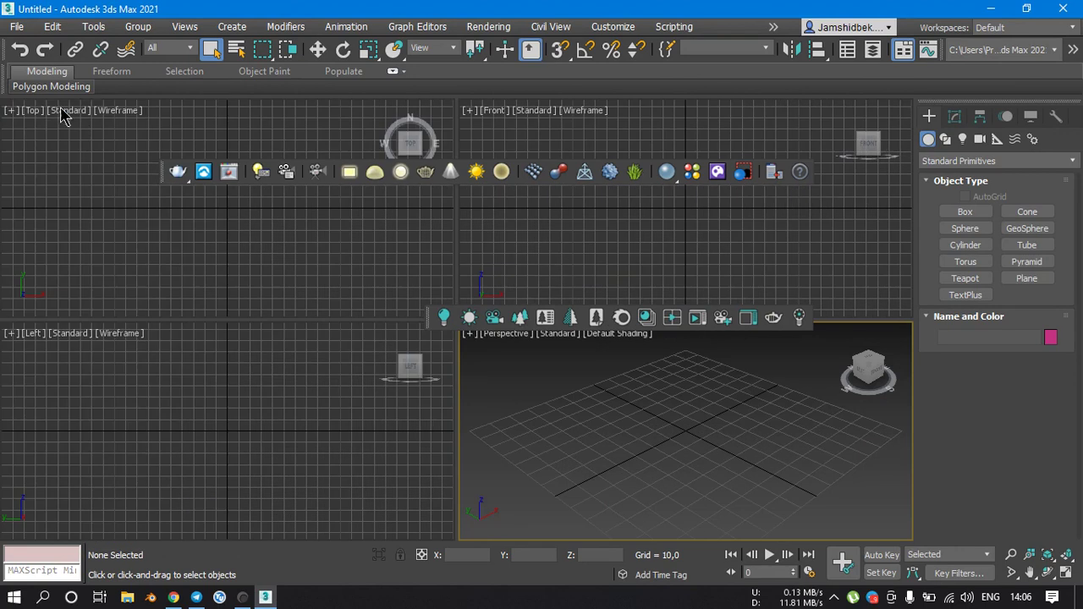
{"action": "right_click", "coordinate": [7, 78]}
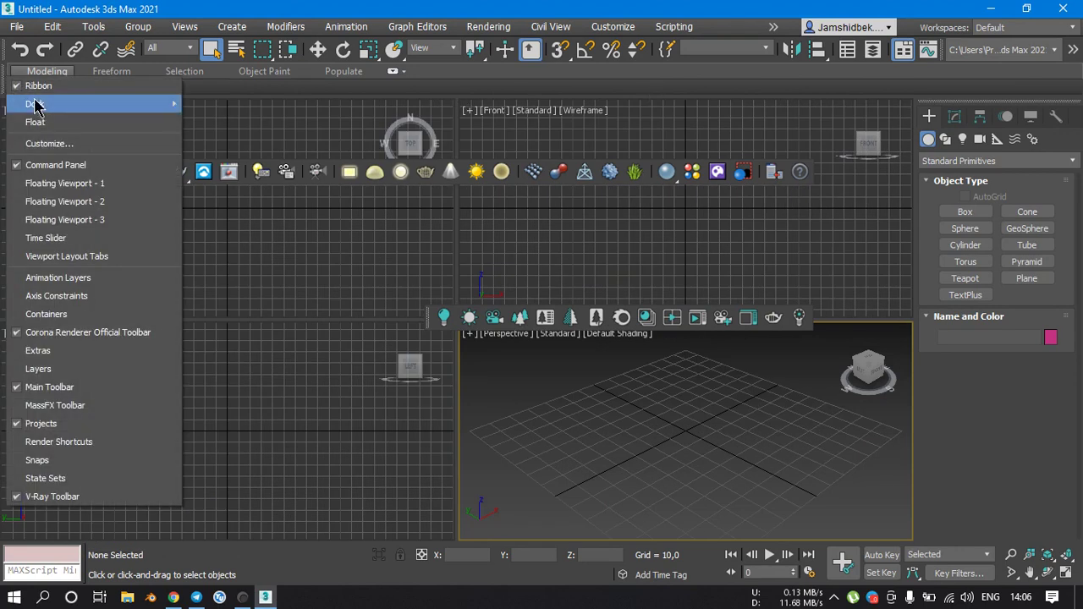
{"action": "left_click", "coordinate": [905, 59]}
- Hide the ribbon, dock both floating toolbars vertically, and show the Axis Constraints toolbar
{"action": "left_click", "coordinate": [905, 52]}
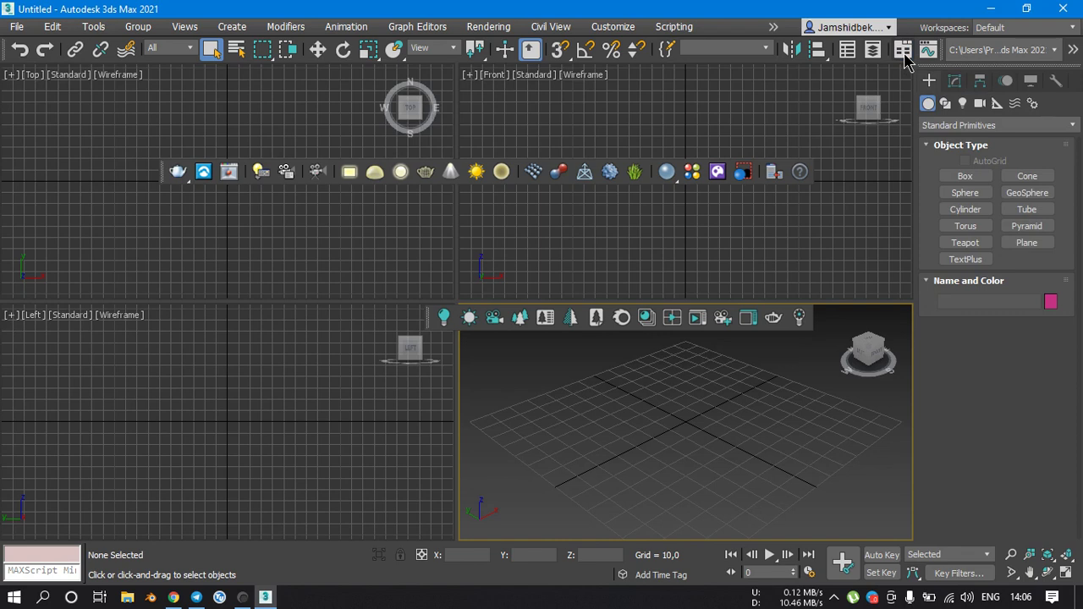
{"action": "left_click_drag", "start_coordinate": [164, 174], "coordinate": [5, 190]}
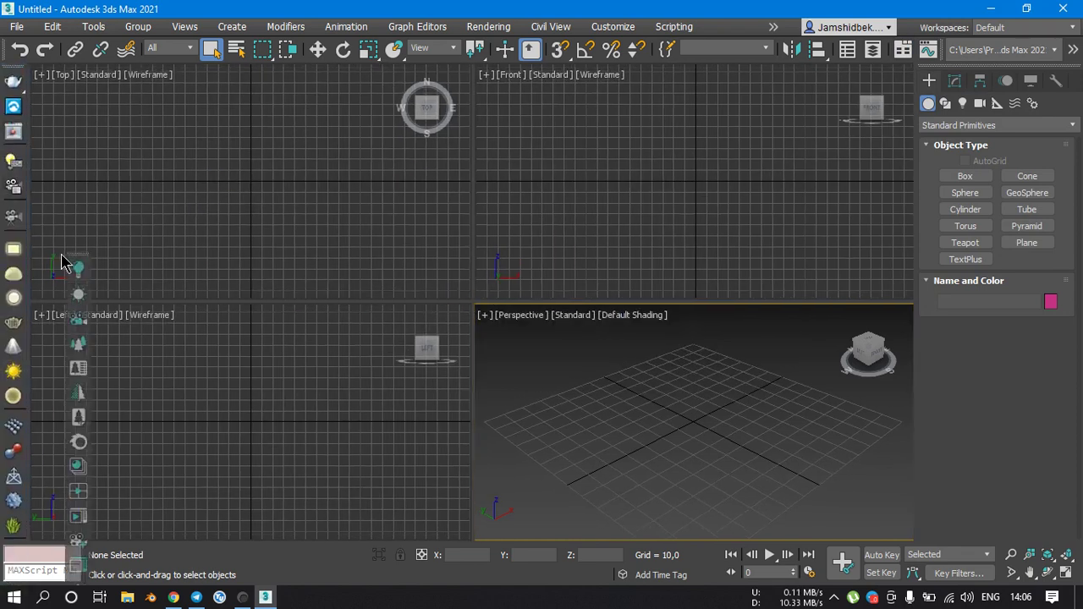
{"action": "left_click_drag", "start_coordinate": [428, 314], "coordinate": [52, 193]}
{"action": "right_click", "coordinate": [36, 64]}
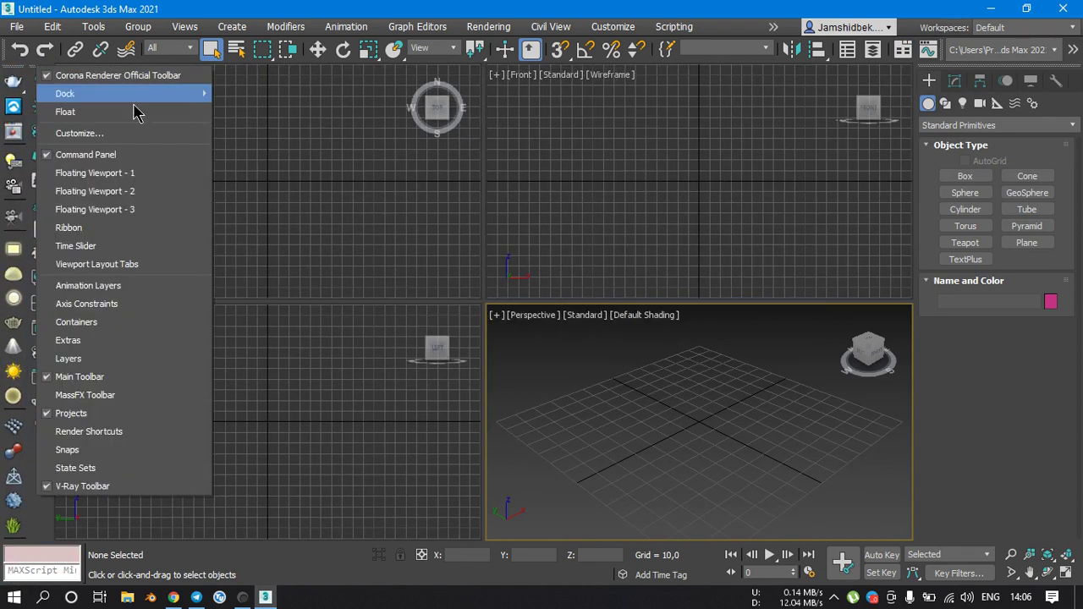
{"action": "left_click", "coordinate": [95, 310]}
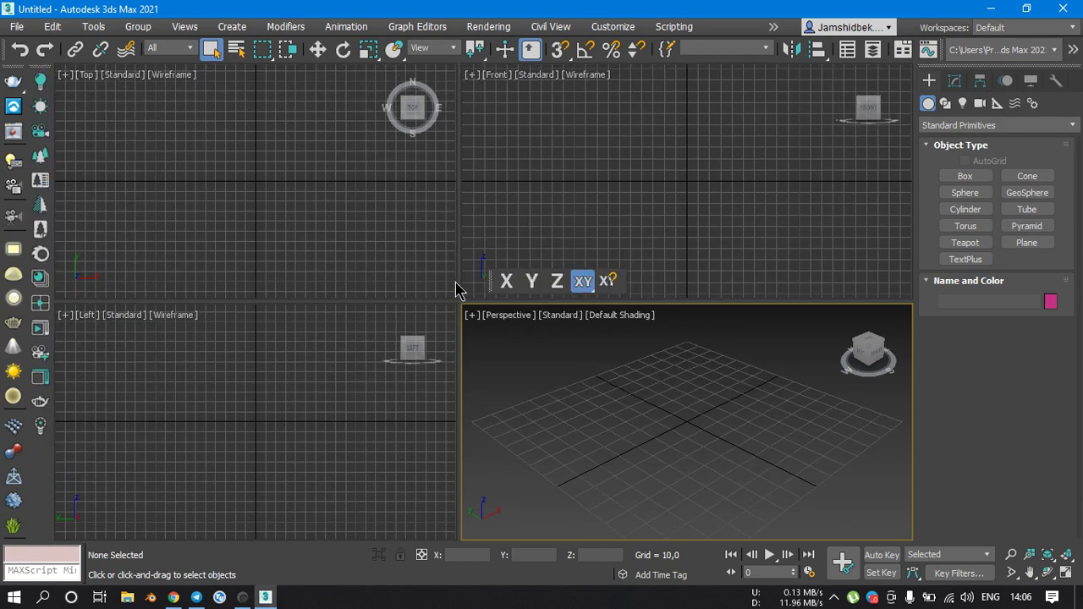
- Widen the Top and Left viewports, then maximize the Perspective view with Alt+W
{"action": "mouse_move", "coordinate": [457, 281]}
{"action": "left_mouse_down"}
{"action": "mouse_move", "coordinate": [480, 280]}
{"action": "mouse_move", "coordinate": [38, 470]}
{"action": "left_mouse_up"}
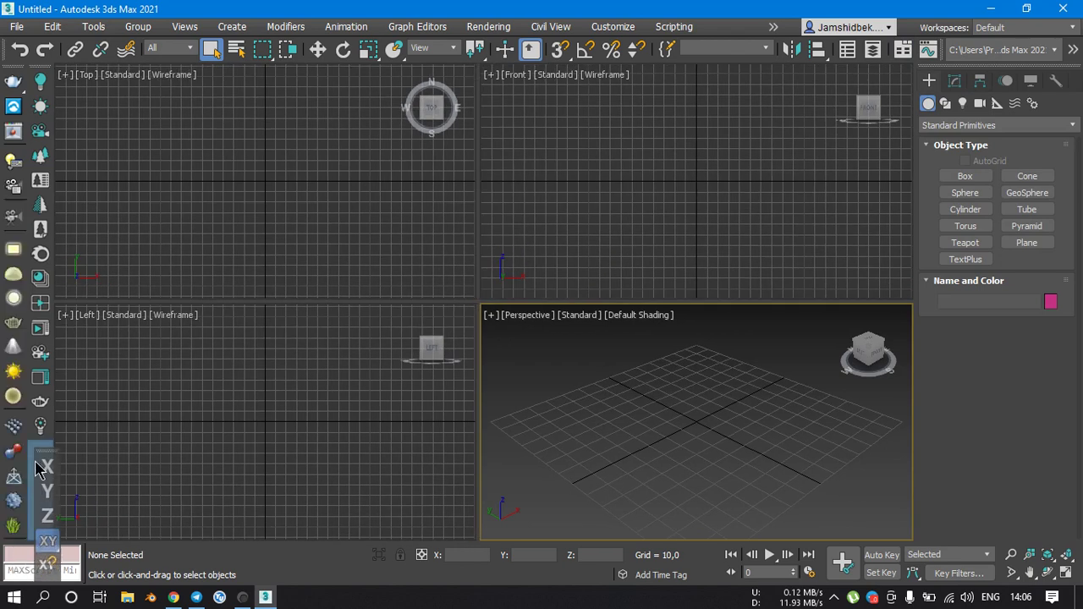
{"action": "left_click", "coordinate": [664, 290]}
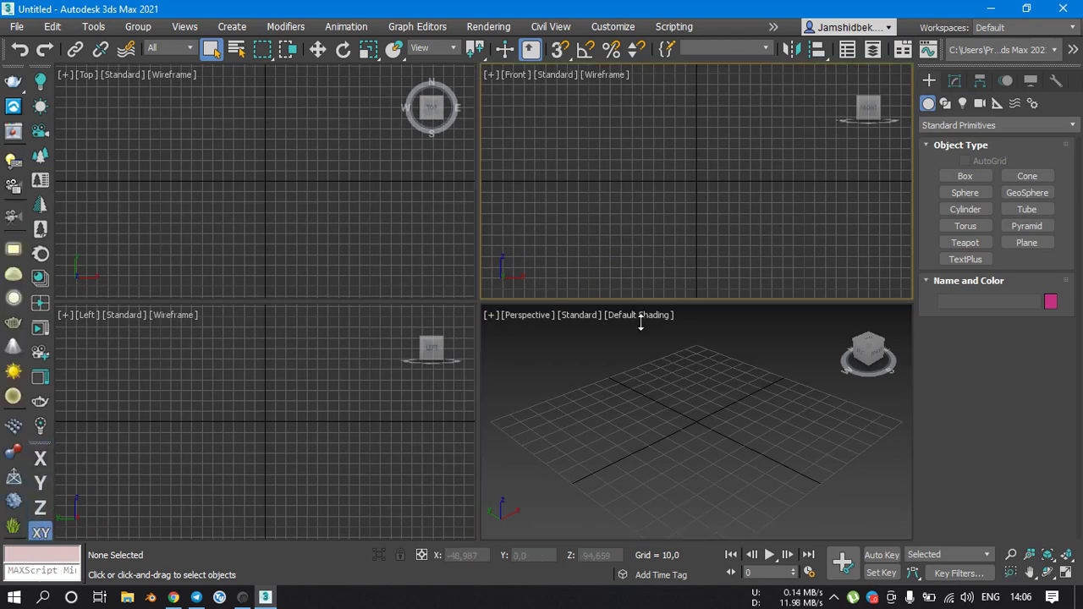
{"action": "left_click", "coordinate": [649, 377]}
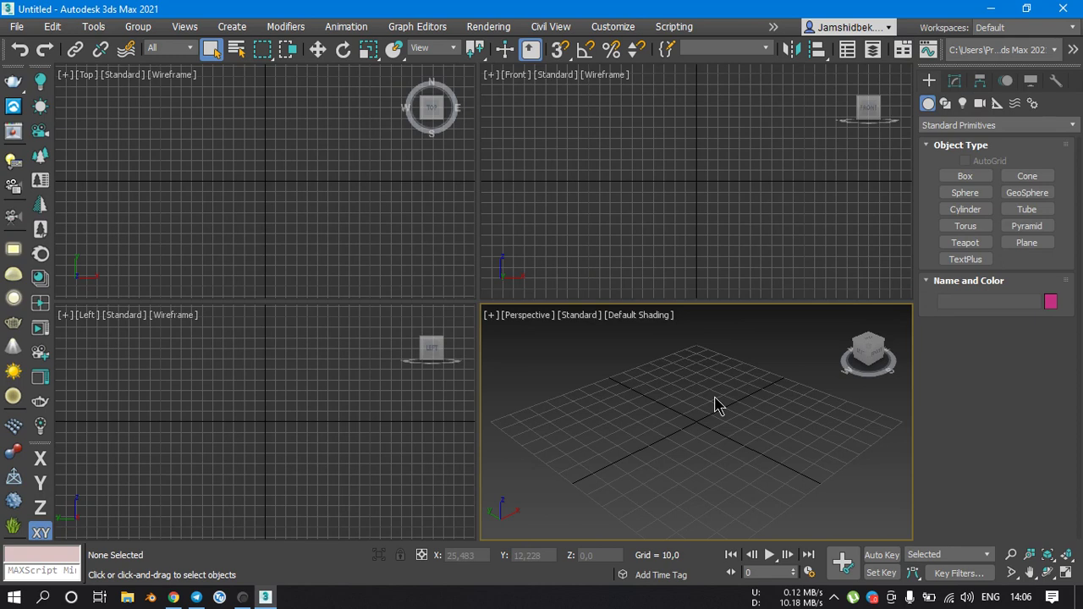
{"action": "key", "text": "alt+w"}
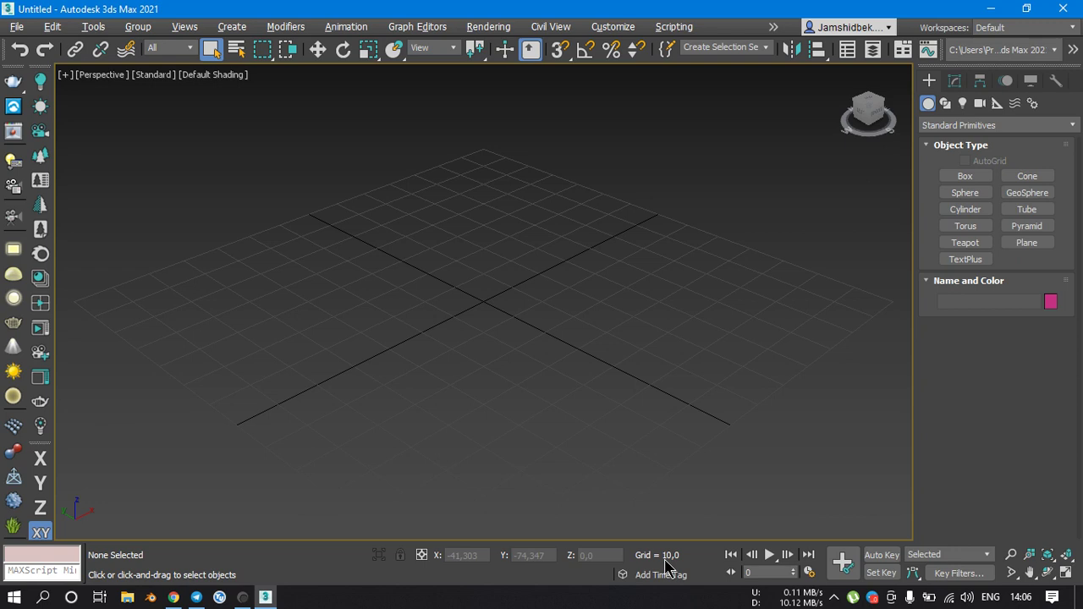
- In Units Setup, set Metric display units and the System Unit Scale both to Millimeters
{"action": "left_click", "coordinate": [616, 27]}
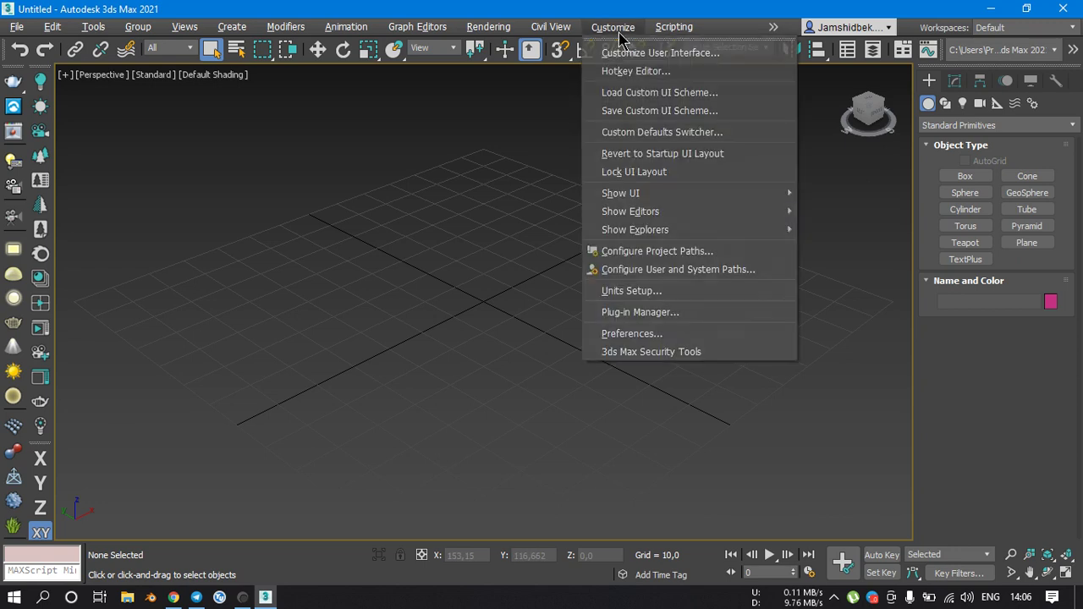
{"action": "left_click", "coordinate": [621, 298]}
{"action": "left_click", "coordinate": [454, 230]}
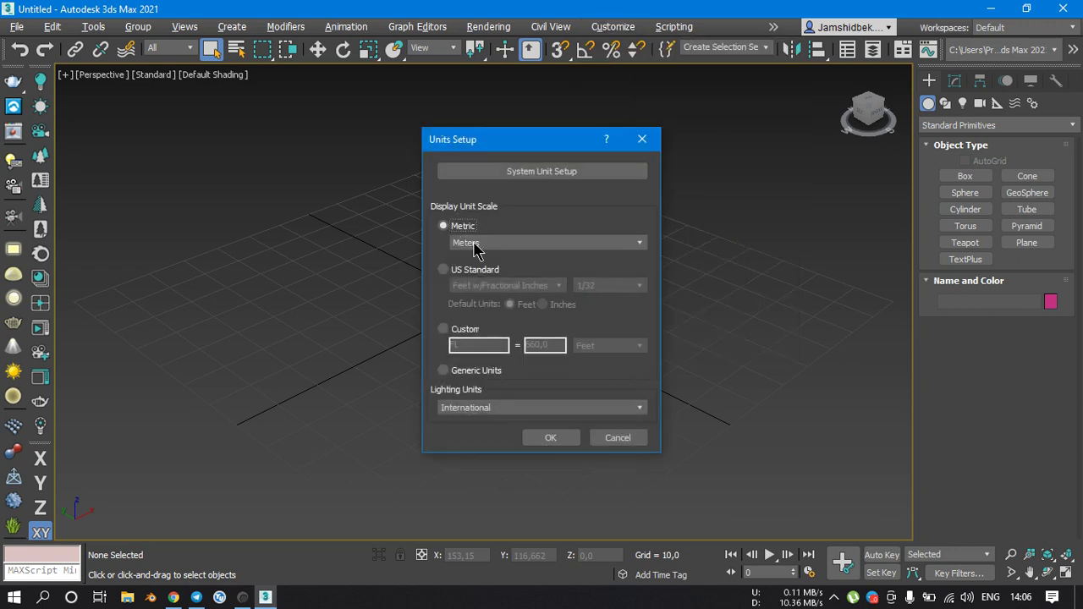
{"action": "left_click", "coordinate": [474, 243]}
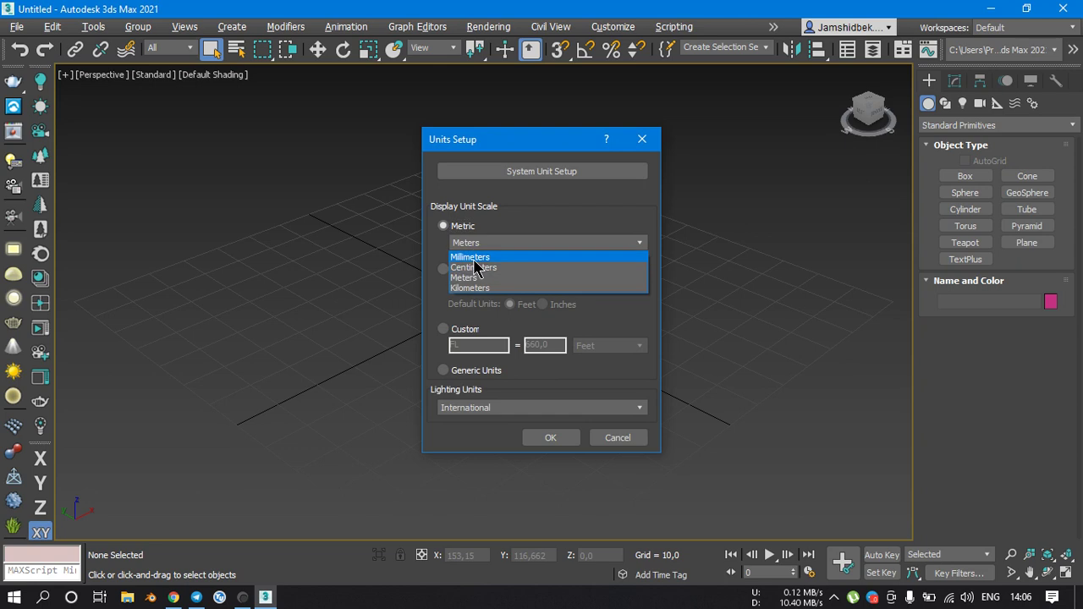
{"action": "left_click", "coordinate": [474, 256]}
{"action": "left_click", "coordinate": [563, 178]}
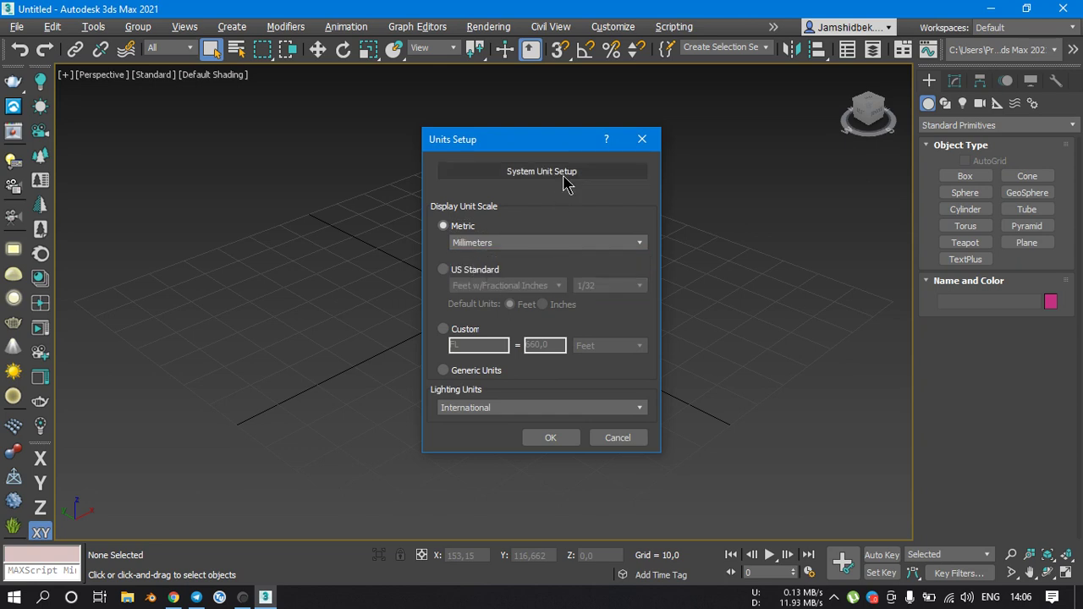
{"action": "left_click", "coordinate": [583, 249]}
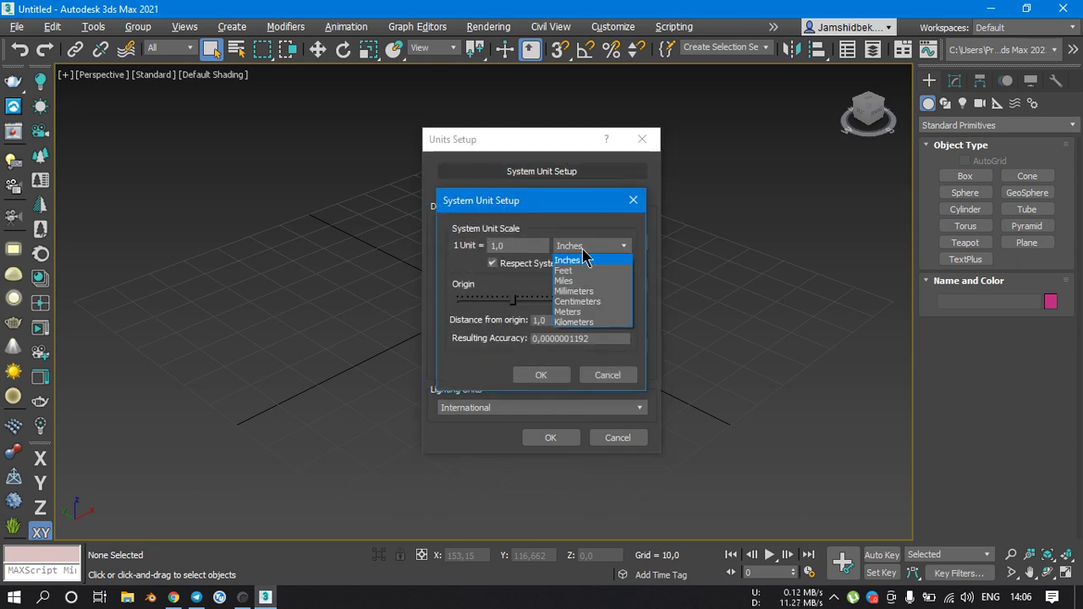
{"action": "left_click", "coordinate": [576, 291]}
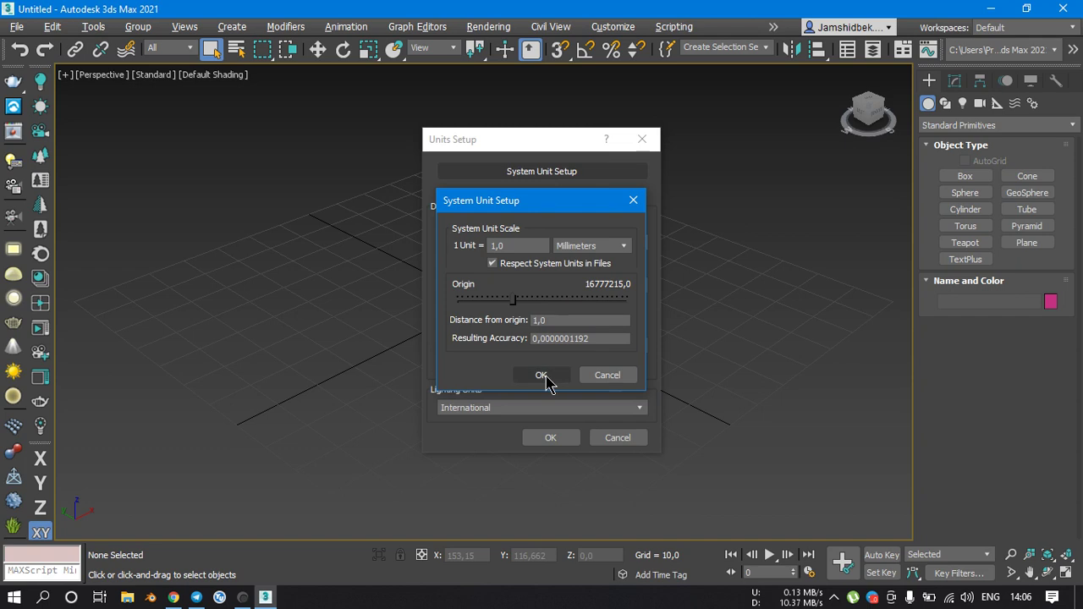
{"action": "left_click", "coordinate": [544, 376]}
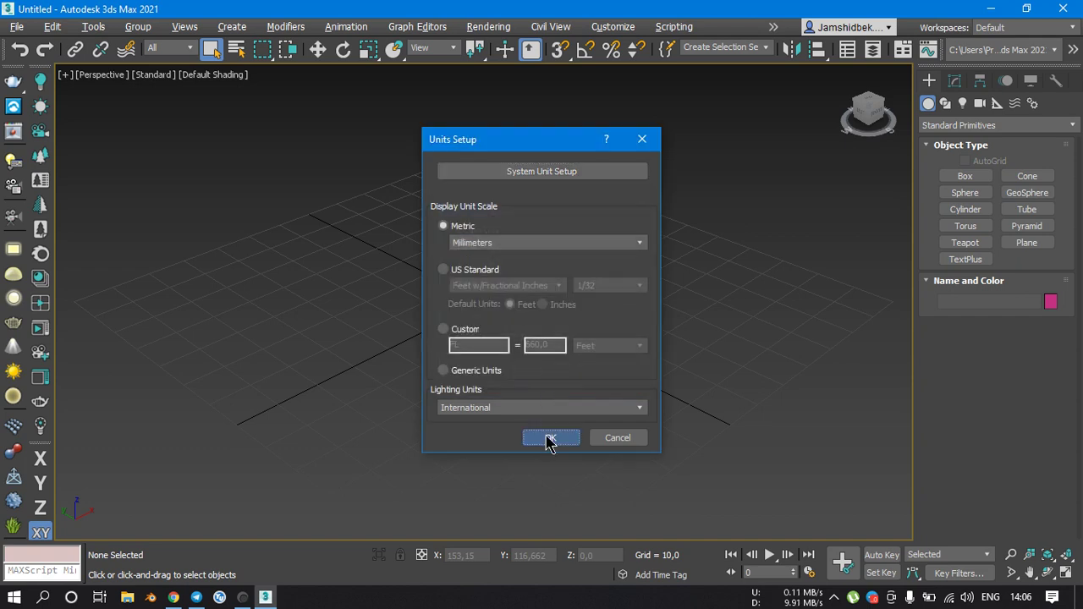
{"action": "left_click", "coordinate": [550, 437]}
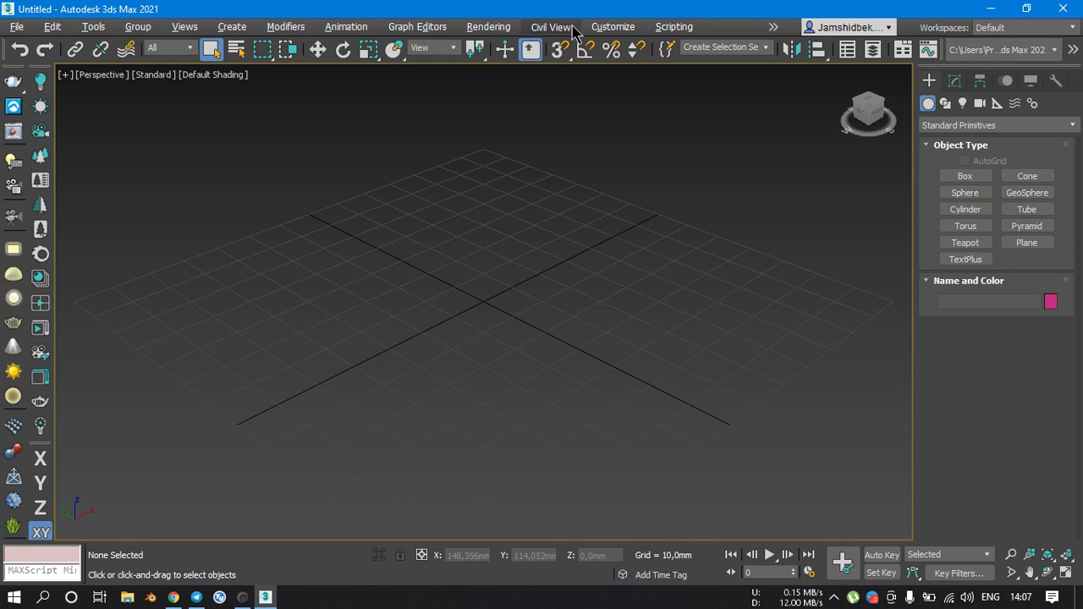
- Set the Preferences auto backup to 1 file every 10 minutes, then apply the preferences
{"action": "left_click", "coordinate": [626, 26]}
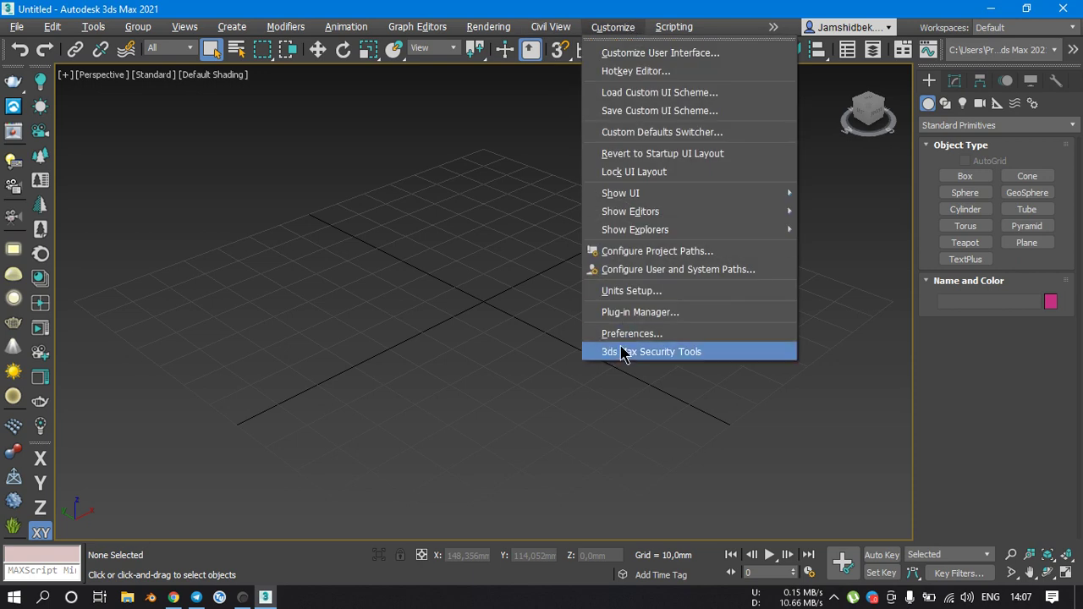
{"action": "left_click", "coordinate": [626, 334]}
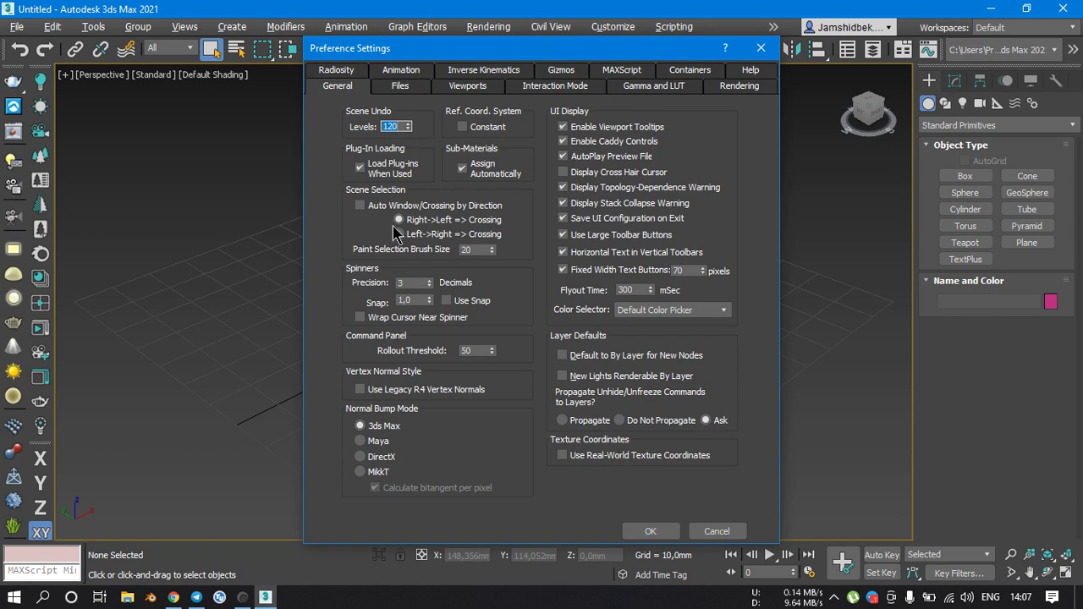
{"action": "left_click", "coordinate": [406, 88]}
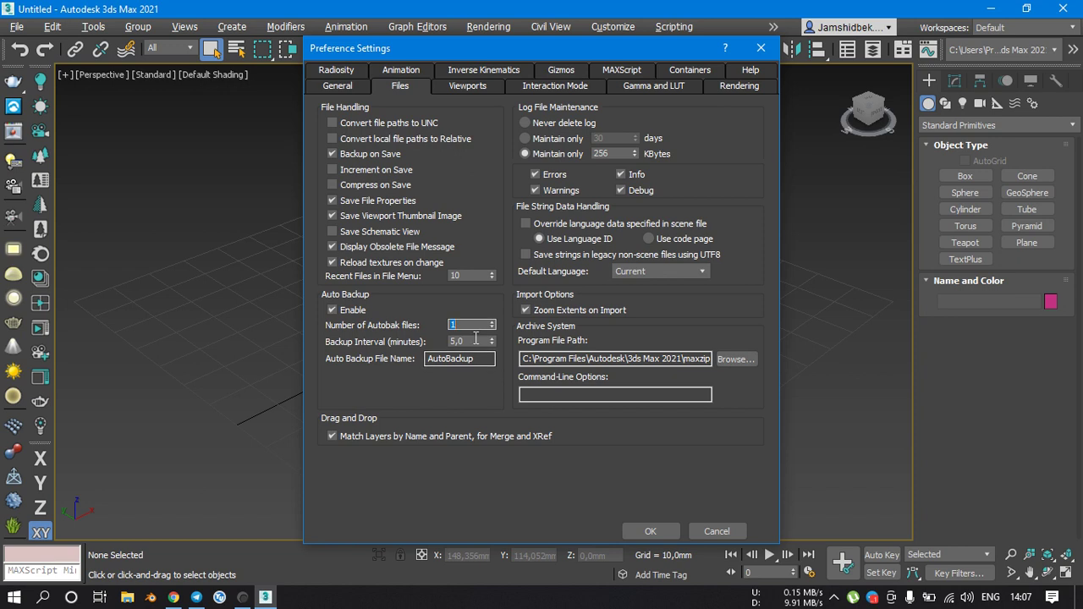
{"action": "key", "text": "Tab"}
{"action": "type", "text": "10"}
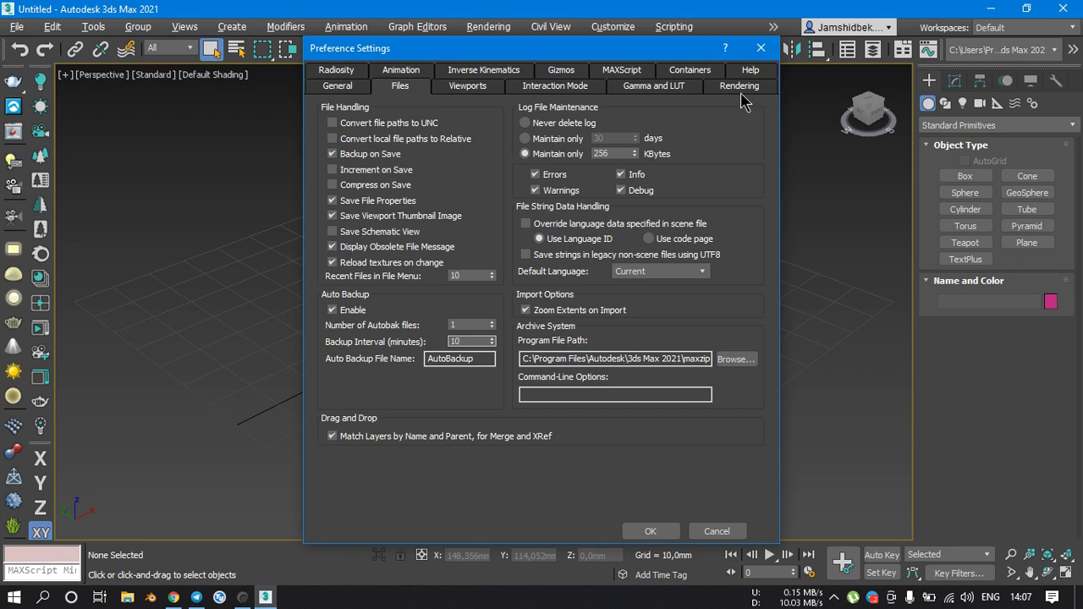
{"action": "left_click", "coordinate": [667, 93]}
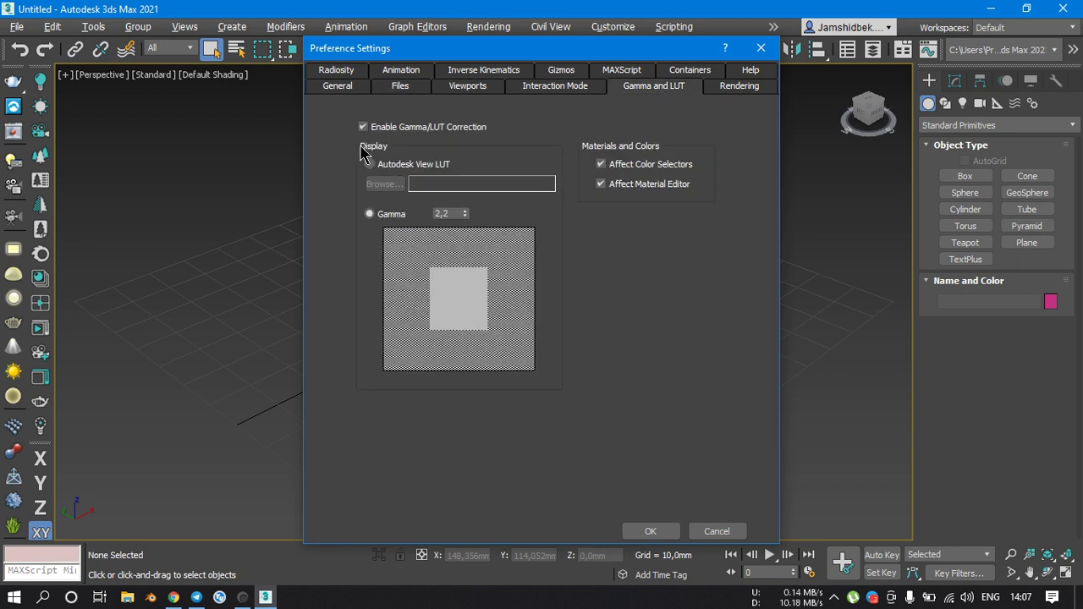
{"action": "left_click", "coordinate": [347, 86]}
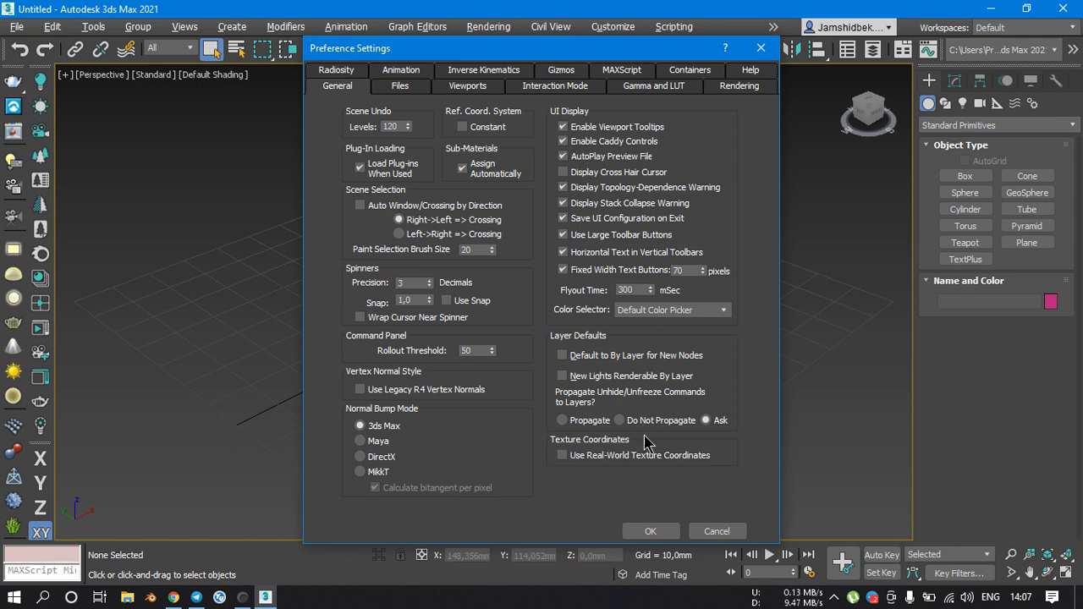
{"action": "left_click", "coordinate": [579, 458]}
{"action": "left_click", "coordinate": [575, 459]}
{"action": "left_click", "coordinate": [649, 531]}
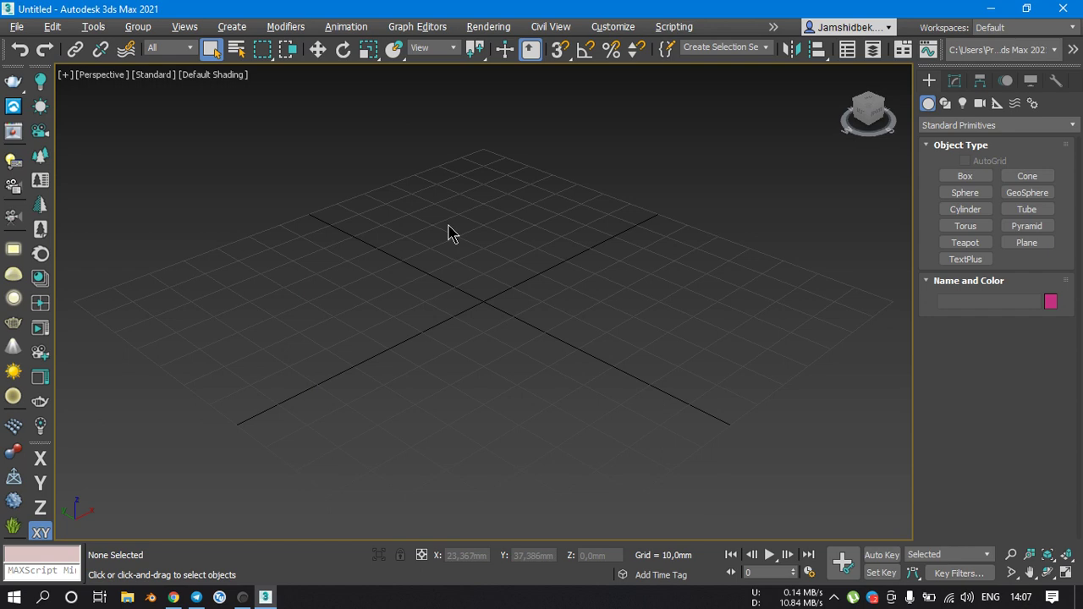
{"action": "left_click", "coordinate": [965, 176]}
{"action": "left_click_drag", "start_coordinate": [470, 229], "coordinate": [476, 455]}
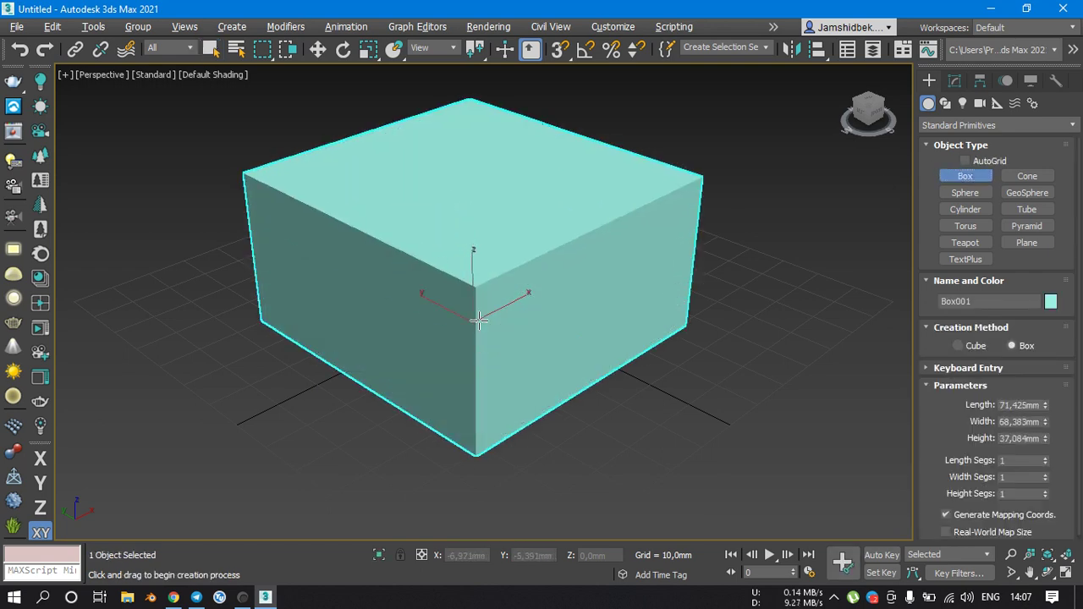
{"action": "left_click", "coordinate": [478, 320]}
{"action": "right_click", "coordinate": [617, 416]}
{"action": "mouse_move", "coordinate": [547, 438]}
{"action": "middle_mouse_down", "text": "alt"}
{"action": "mouse_move", "coordinate": [375, 438]}
{"action": "mouse_move", "coordinate": [580, 379]}
{"action": "mouse_move", "coordinate": [614, 419]}
{"action": "mouse_move", "coordinate": [678, 420]}
{"action": "mouse_move", "coordinate": [431, 353]}
{"action": "mouse_move", "coordinate": [513, 451]}
{"action": "middle_mouse_up", "text": "alt"}
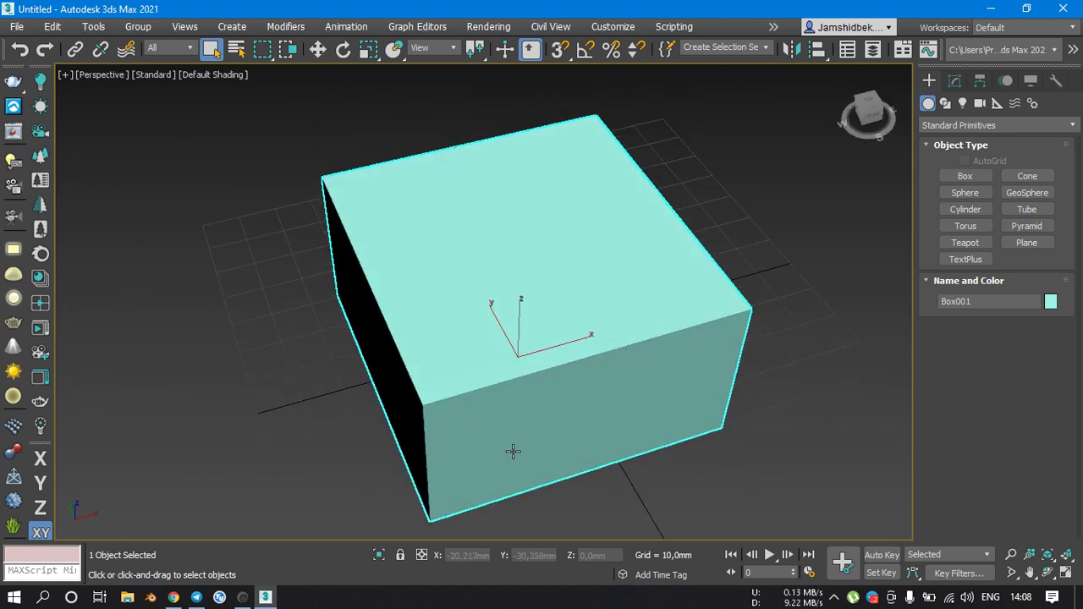
{"action": "left_click", "coordinate": [845, 322]}
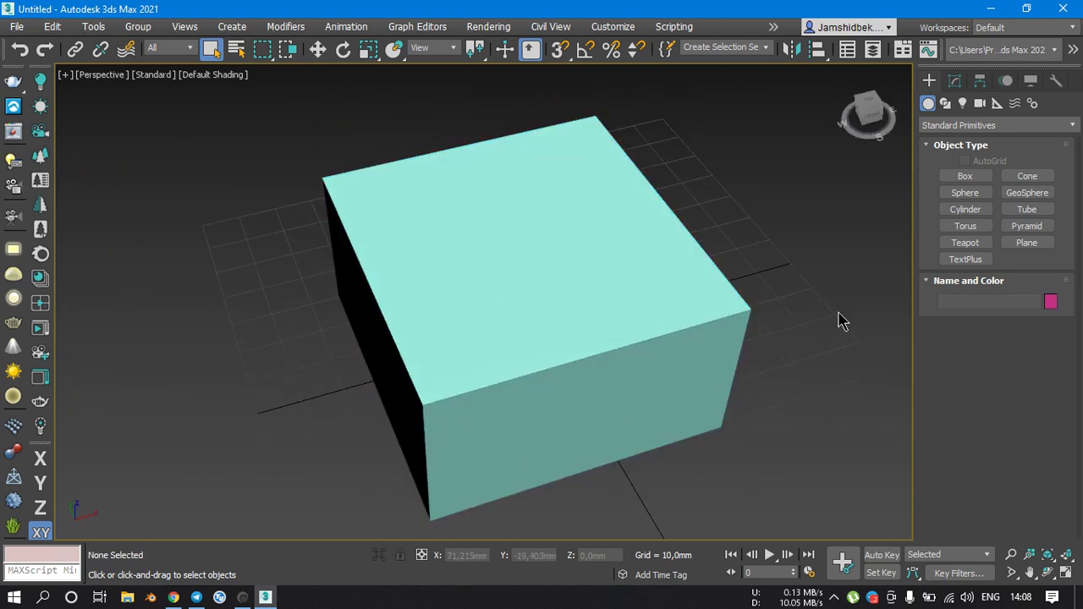
{"action": "left_click", "coordinate": [238, 597]}
{"action": "left_click", "coordinate": [238, 598]}
{"action": "left_click", "coordinate": [578, 293]}
{"action": "key", "text": "Delete"}
{"action": "mouse_move", "coordinate": [517, 324]}
{"action": "middle_mouse_down"}
{"action": "mouse_move", "coordinate": [557, 255]}
{"action": "mouse_move", "coordinate": [454, 256]}
{"action": "middle_mouse_up"}
{"action": "key", "text": "z"}
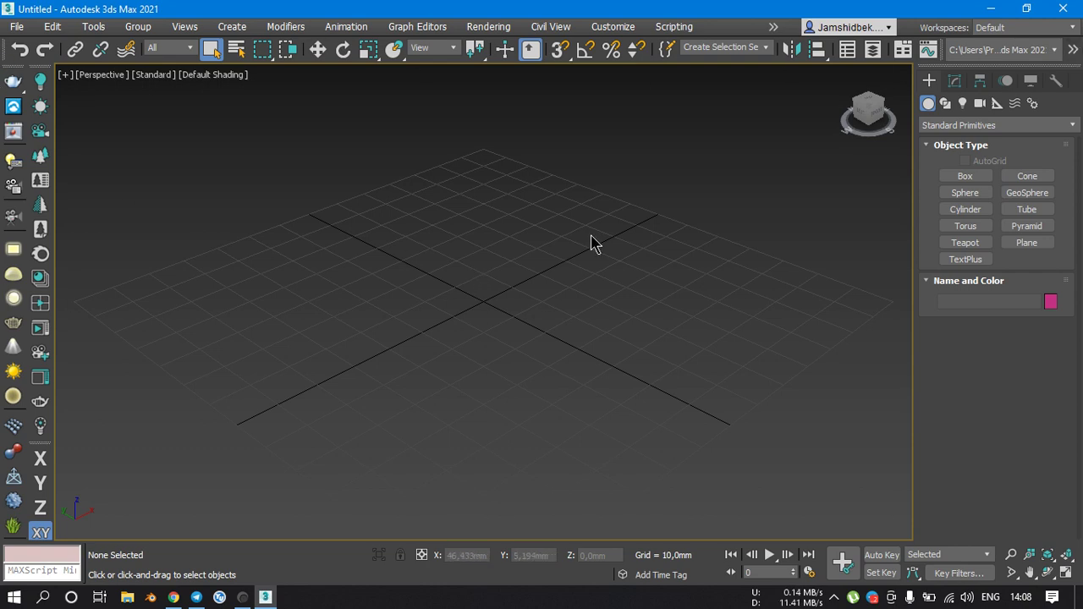
- Uncheck Use Large Toolbar Buttons in Preferences and acknowledge the restart notice
{"action": "left_click", "coordinate": [613, 26]}
{"action": "left_click", "coordinate": [647, 331]}
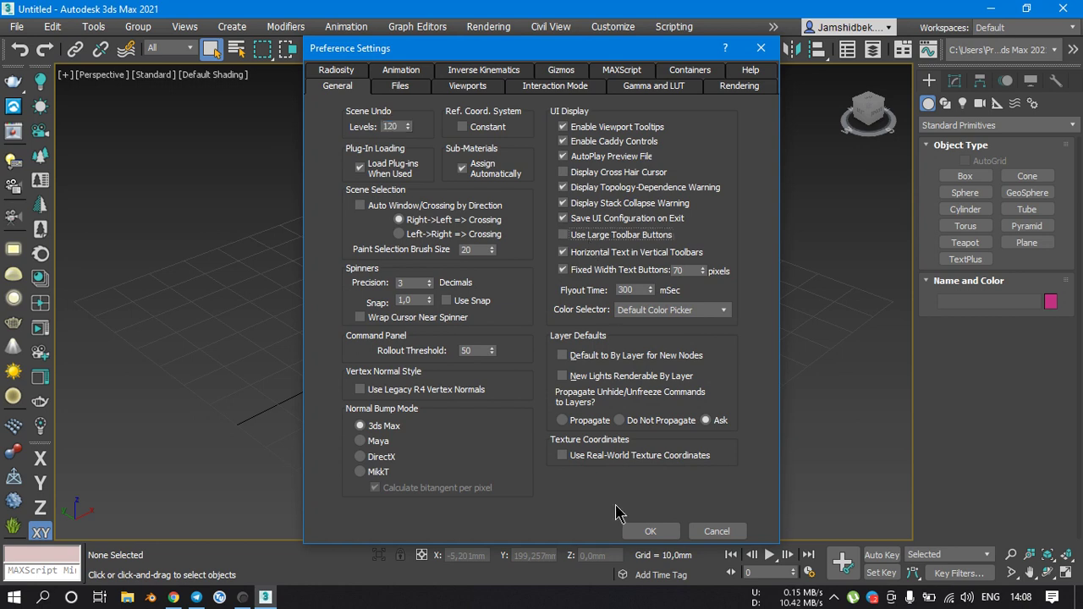
{"action": "left_click", "coordinate": [650, 531]}
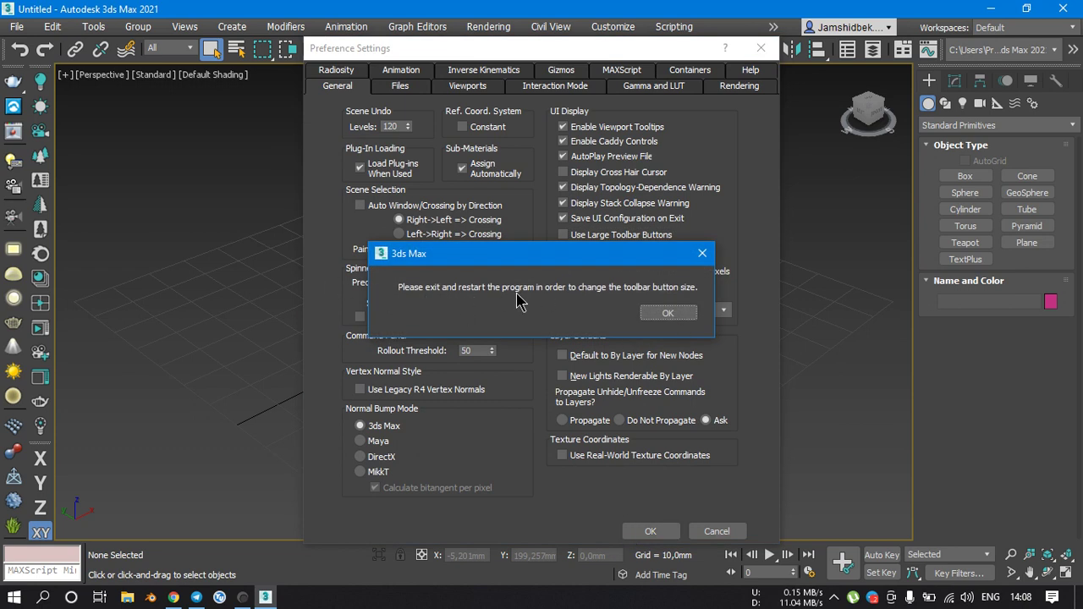
{"action": "left_click", "coordinate": [668, 313]}
{"action": "left_click", "coordinate": [422, 51]}
{"action": "left_click", "coordinate": [275, 135]}
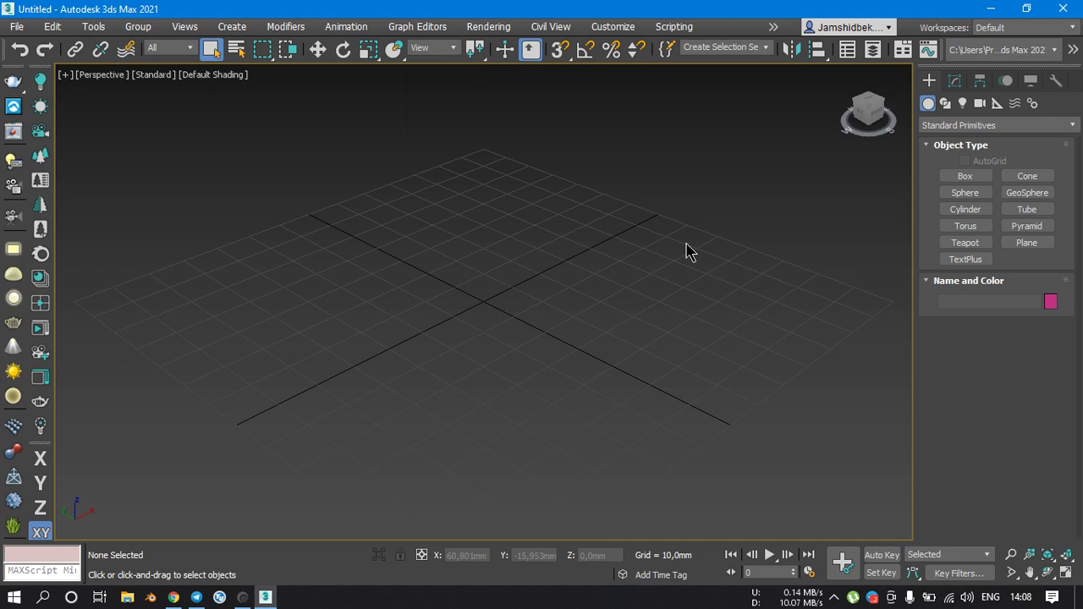
- Save the empty scene as MAXSTART.max in the scenes folder and open the Customize menu
{"action": "left_click", "coordinate": [16, 27]}
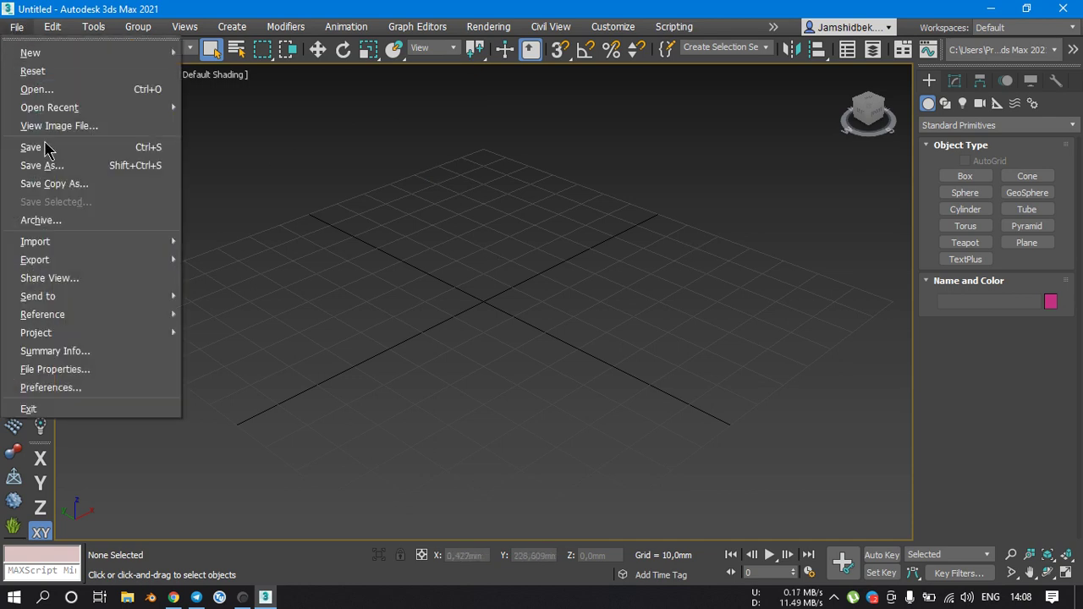
{"action": "left_click", "coordinate": [40, 172]}
{"action": "type", "text": "MAXSTART"}
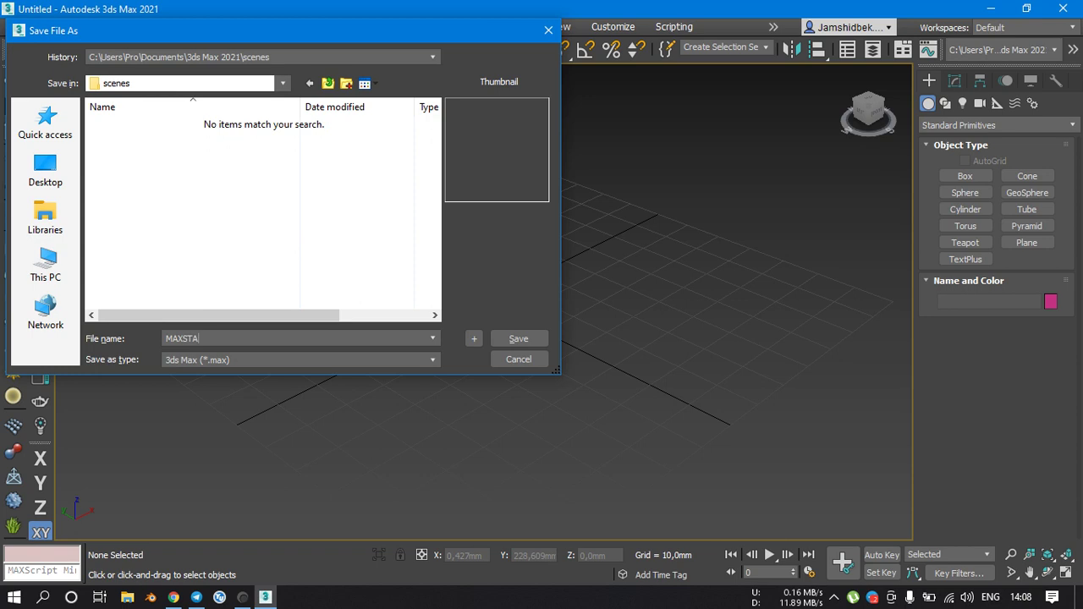
{"action": "left_click", "coordinate": [513, 340]}
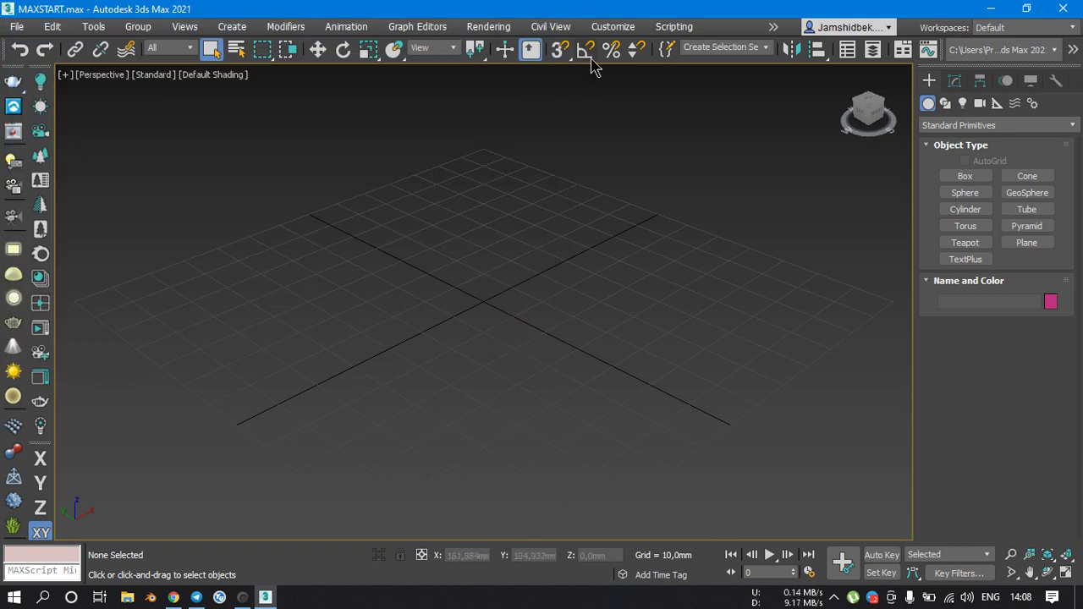
{"action": "left_click", "coordinate": [618, 28]}
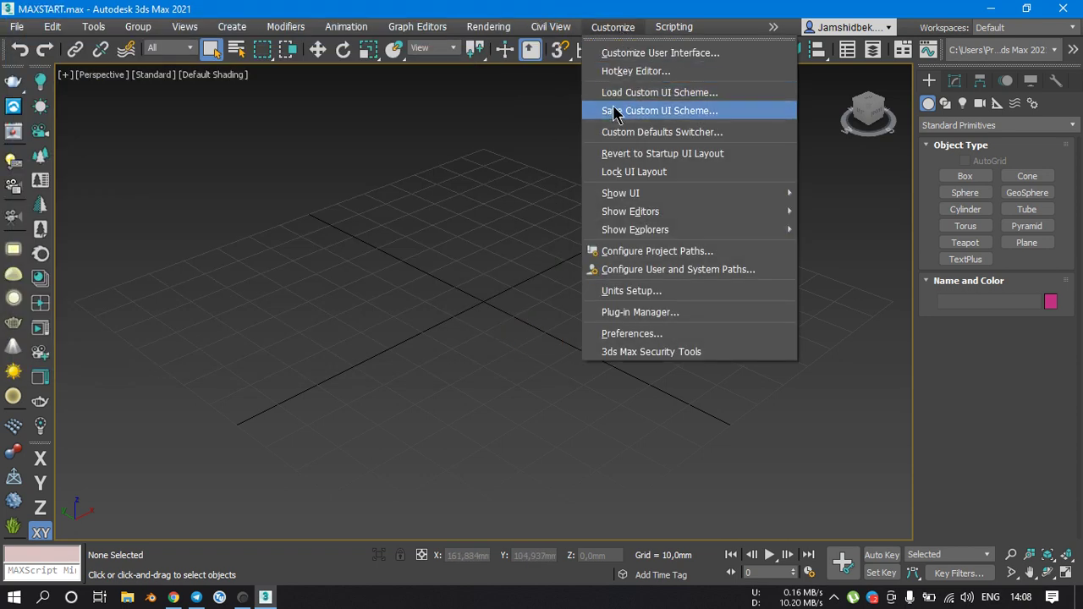
- Start saving a custom UI scheme named MAXSTART, declining to overwrite DefaultUI.ui
{"action": "left_click", "coordinate": [722, 112]}
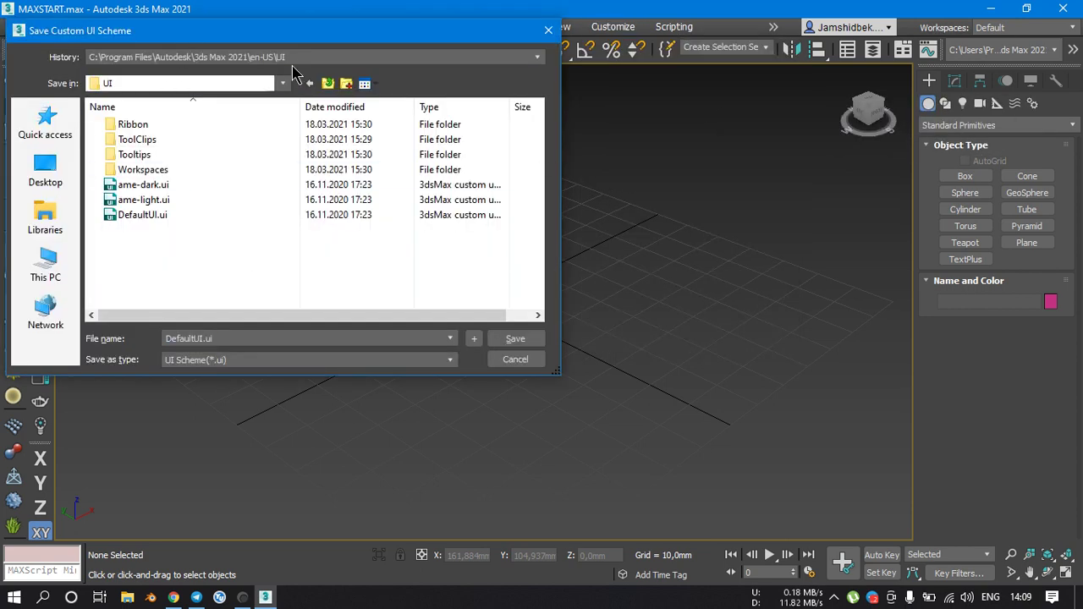
{"action": "left_click", "coordinate": [303, 58]}
{"action": "left_click", "coordinate": [310, 68]}
{"action": "left_click", "coordinate": [523, 340]}
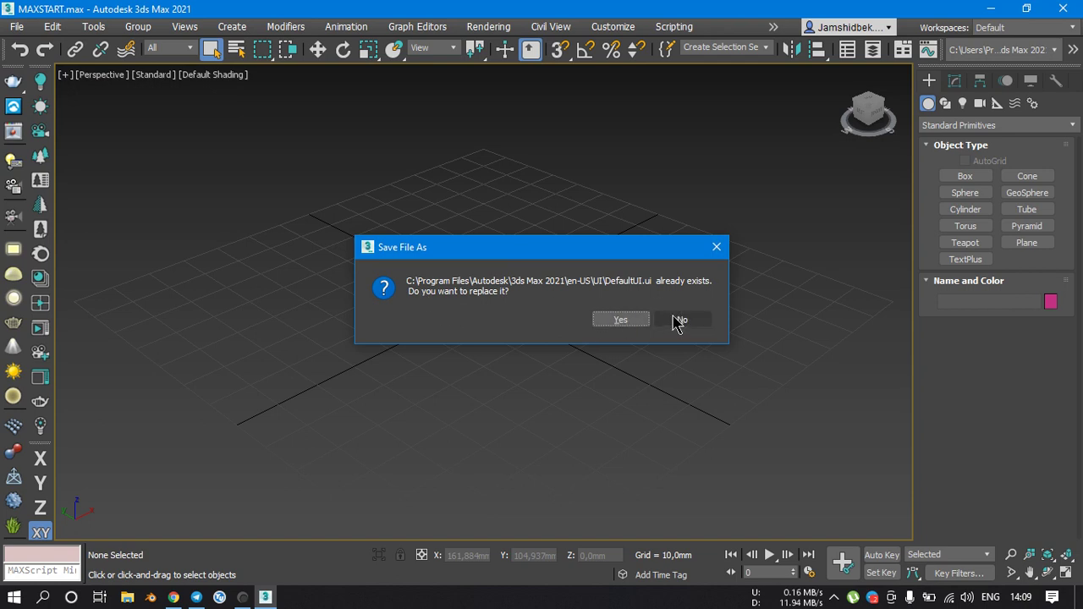
{"action": "left_click", "coordinate": [717, 246]}
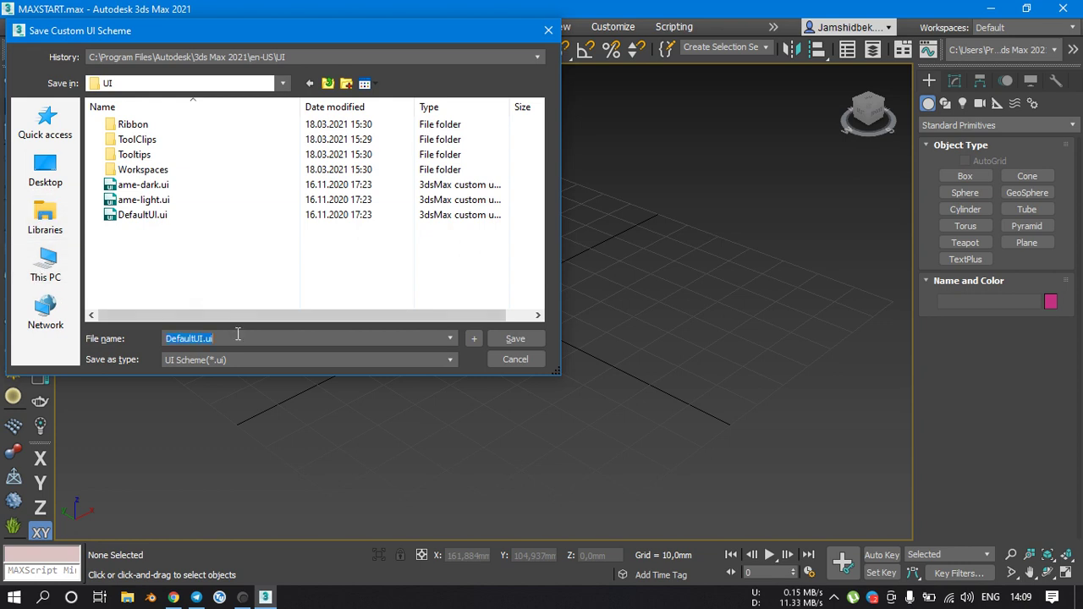
{"action": "type", "text": "M"}
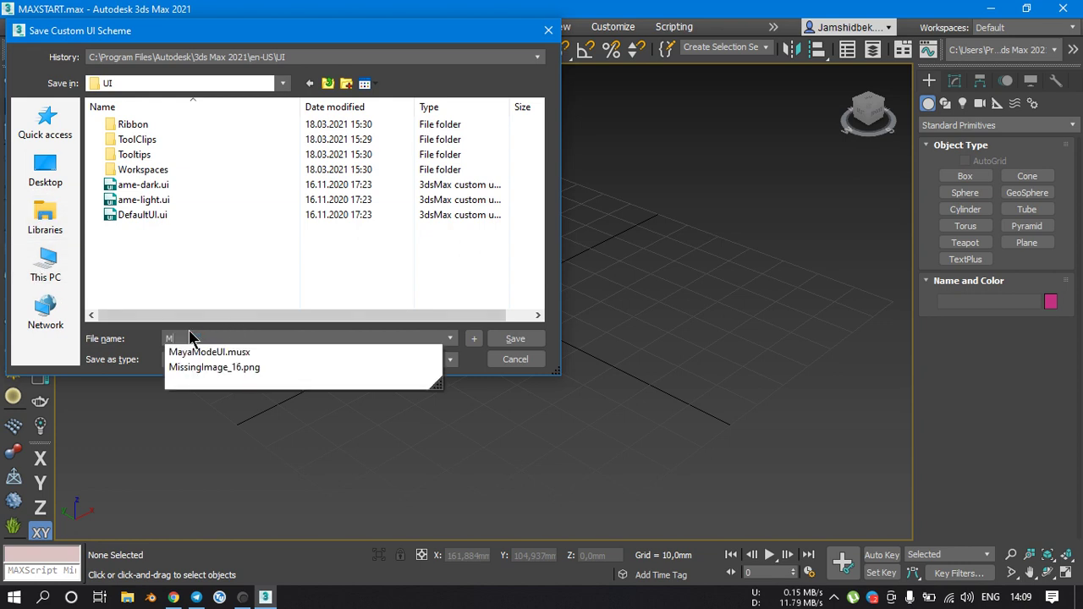
{"action": "type", "text": "AXSTART"}
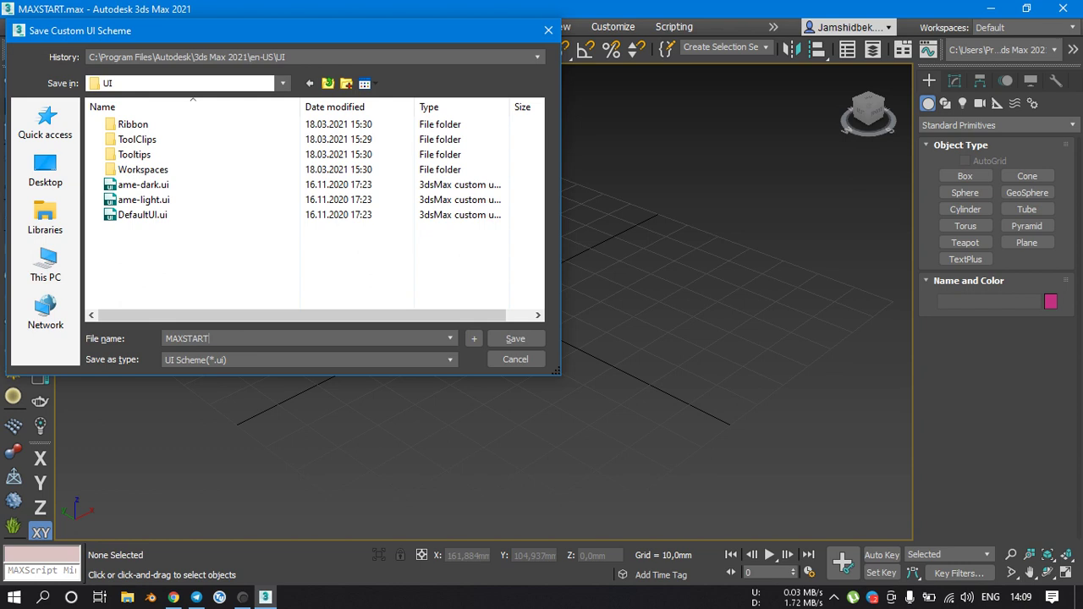
{"action": "left_click", "coordinate": [514, 339]}
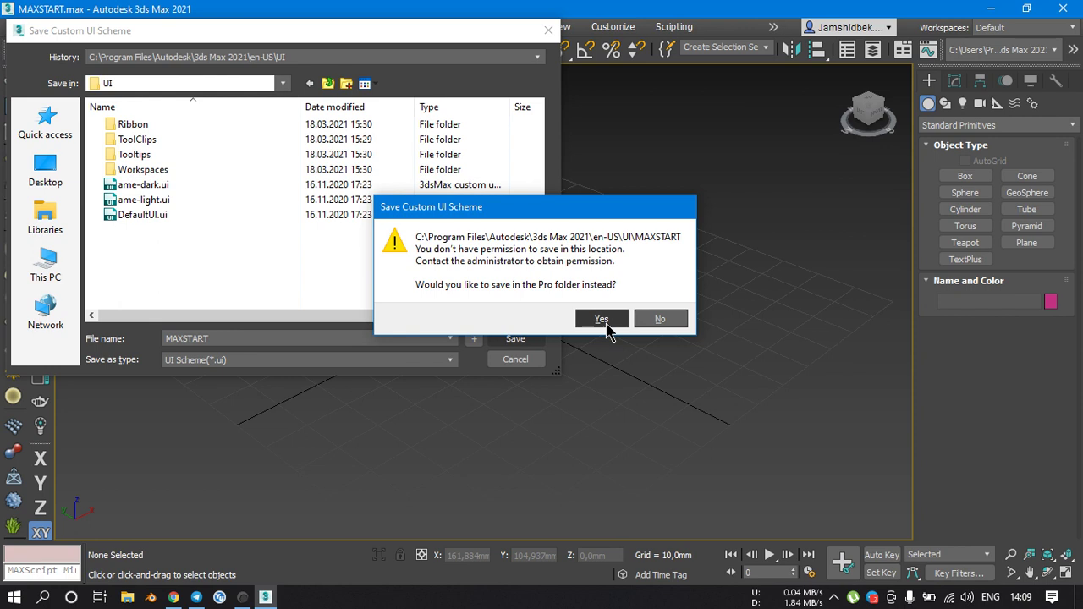
{"action": "left_click", "coordinate": [602, 319]}
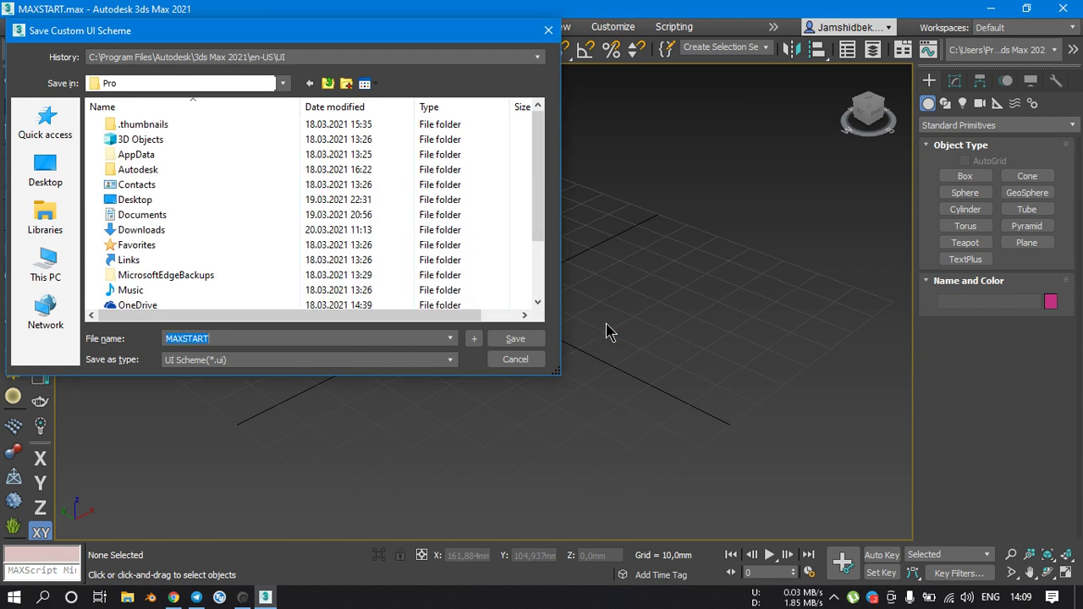
- Browse through AppData\Local\Autodesk\3dsMax\2021 - 64bit to the ENU folder
{"action": "double_click", "coordinate": [154, 155]}
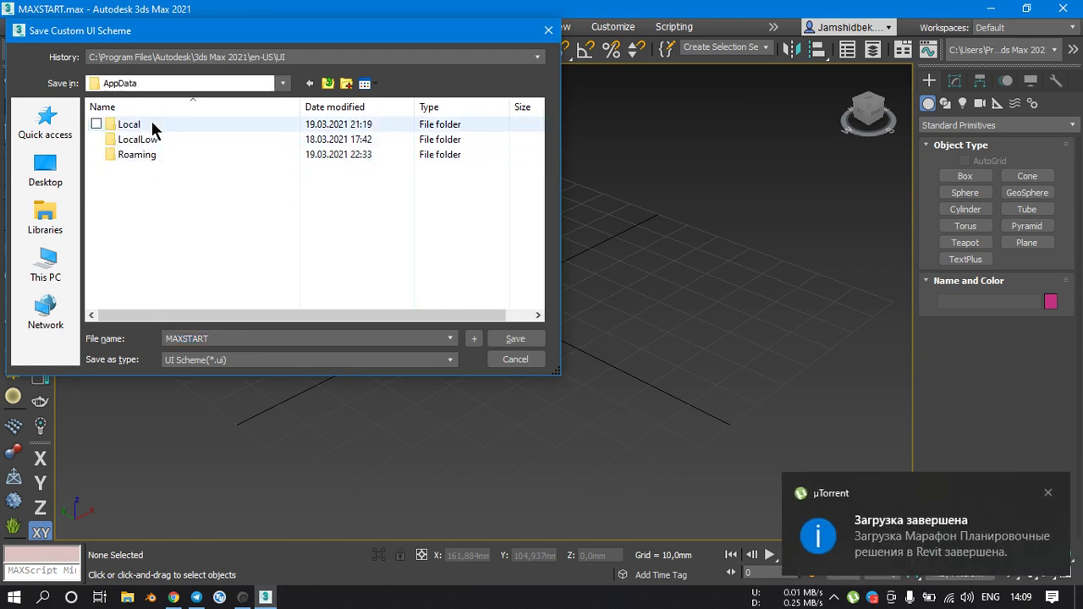
{"action": "double_click", "coordinate": [152, 125]}
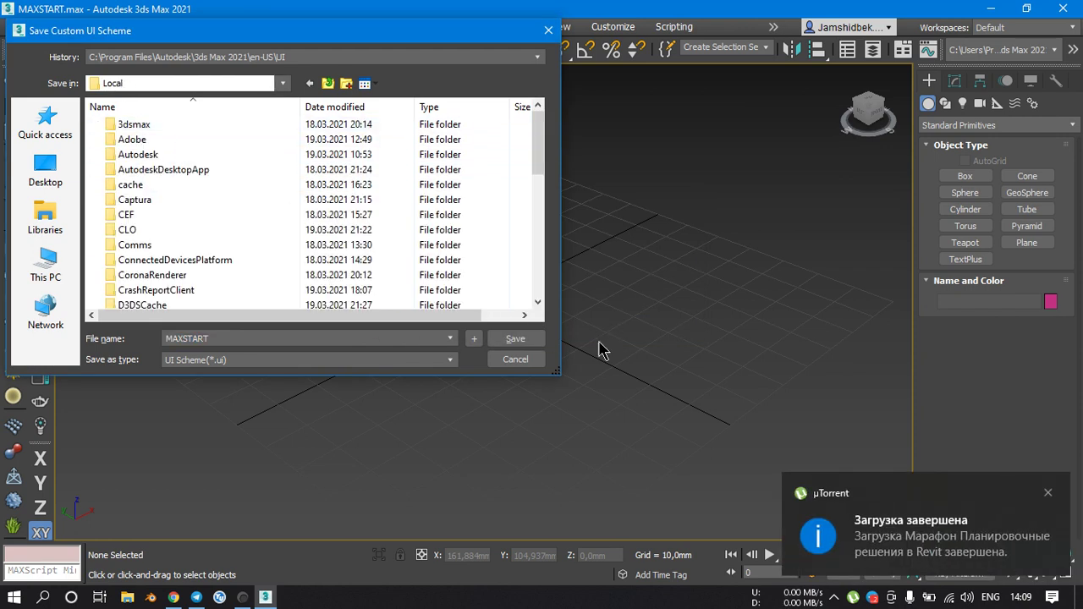
{"action": "left_click", "coordinate": [1050, 494]}
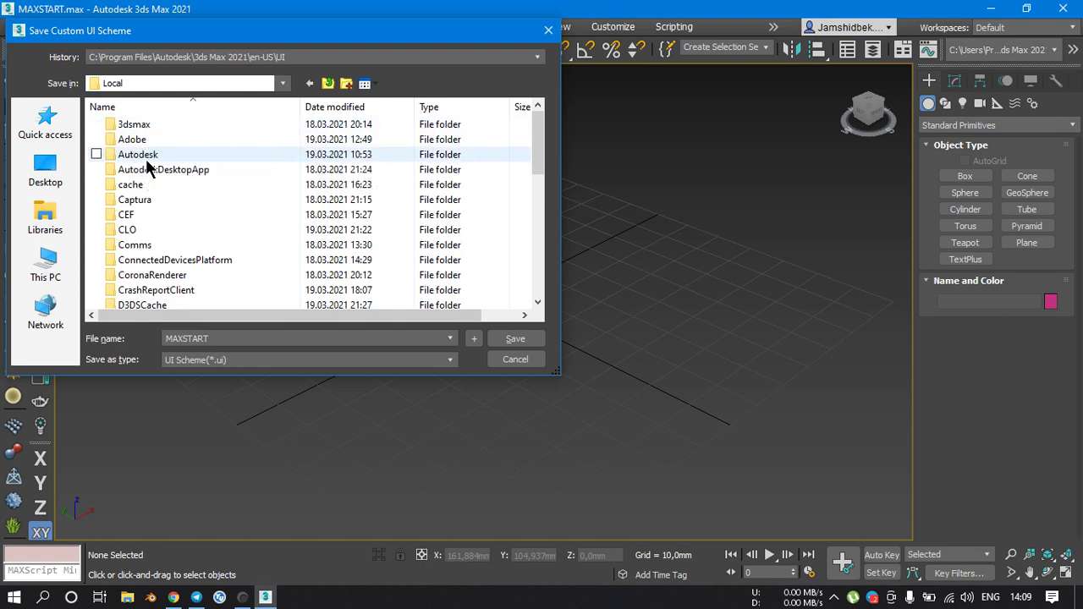
{"action": "double_click", "coordinate": [144, 155]}
{"action": "double_click", "coordinate": [143, 142]}
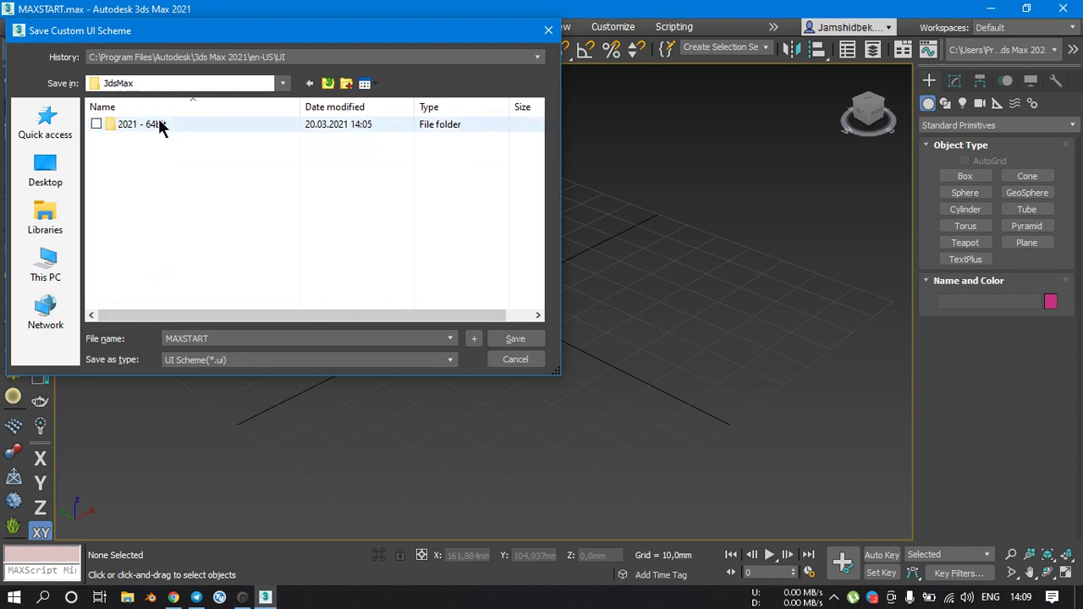
{"action": "double_click", "coordinate": [159, 125]}
{"action": "double_click", "coordinate": [159, 124]}
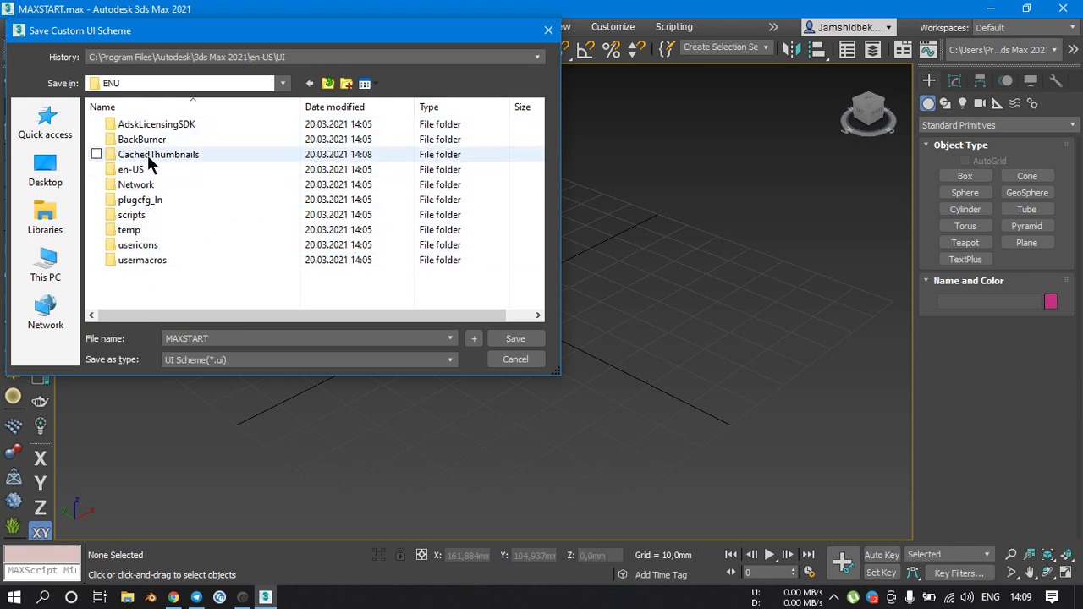
- Save MAXSTART into the ENU\en-US\UI folder with all scheme parts and dark icons
{"action": "left_click", "coordinate": [160, 262]}
{"action": "left_click", "coordinate": [149, 275]}
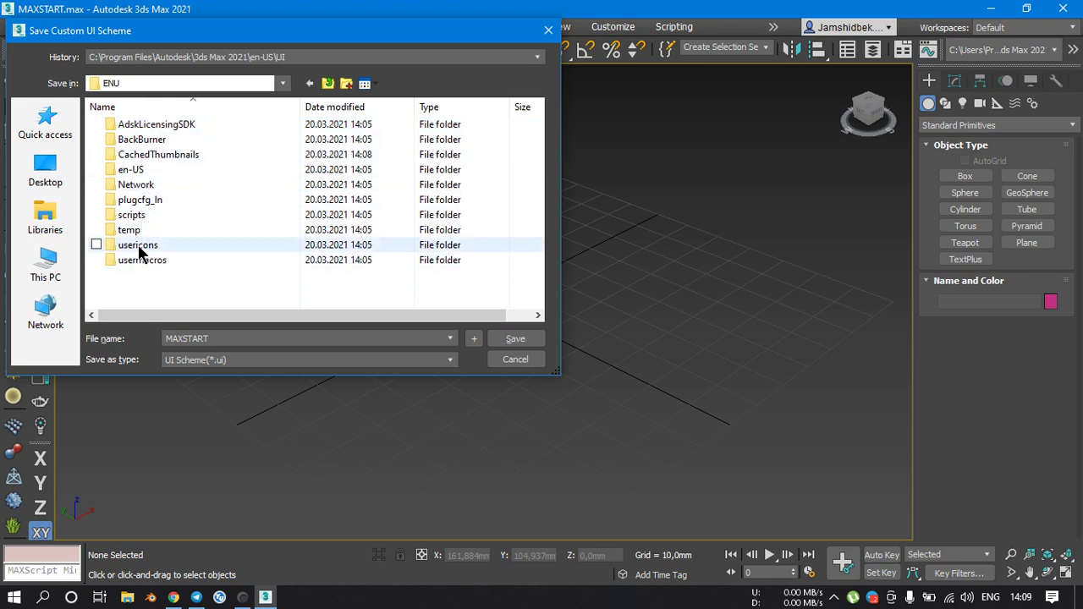
{"action": "double_click", "coordinate": [141, 170]}
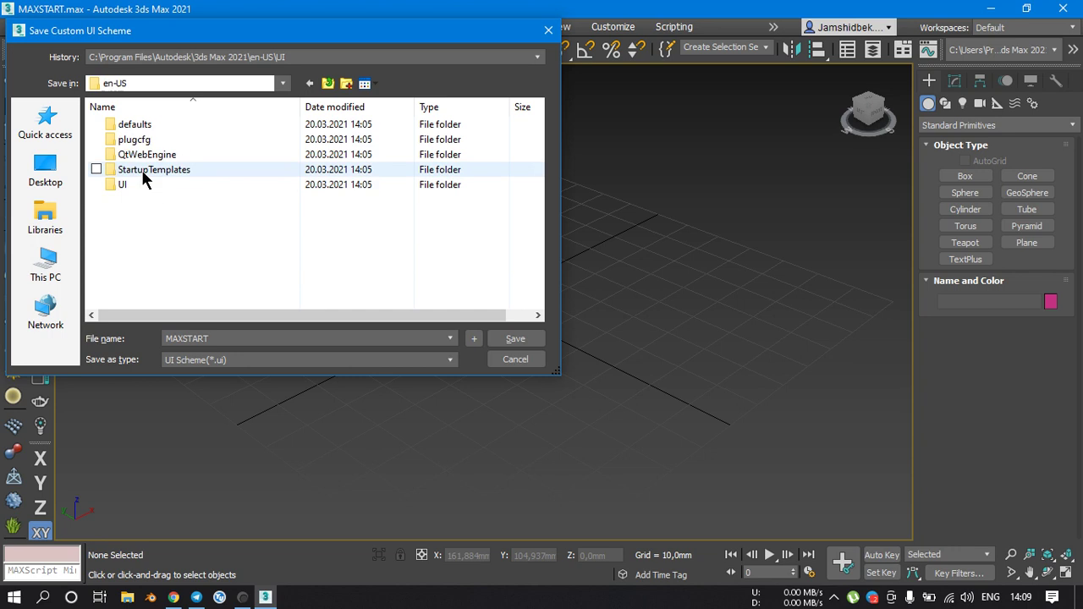
{"action": "double_click", "coordinate": [134, 184]}
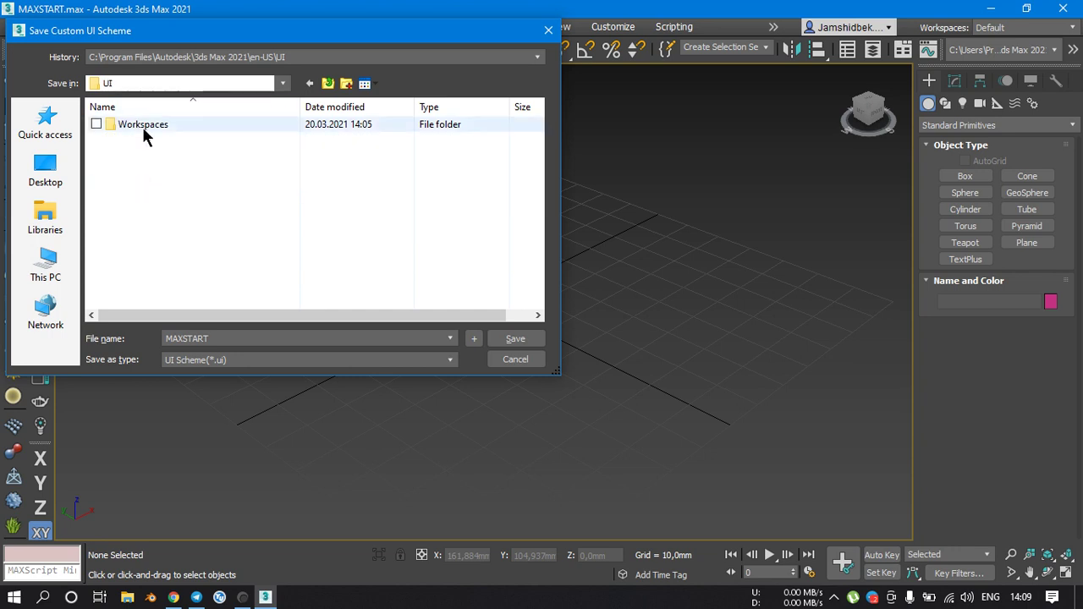
{"action": "left_click", "coordinate": [512, 338]}
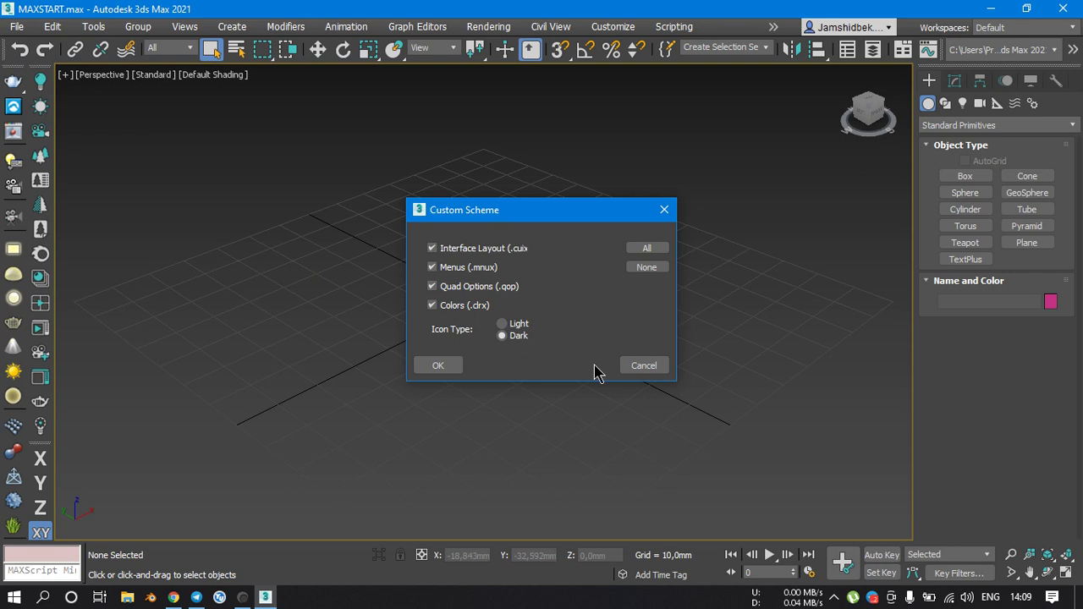
{"action": "left_click", "coordinate": [439, 364]}
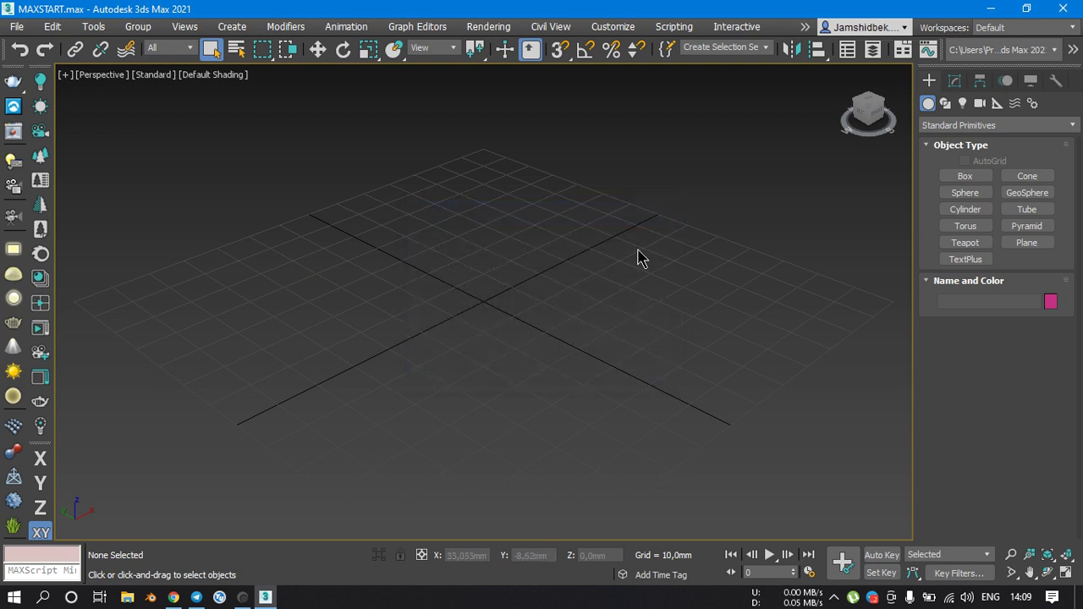
- Reset the scene to a fresh untitled file and close 3ds Max
{"action": "left_click", "coordinate": [16, 26]}
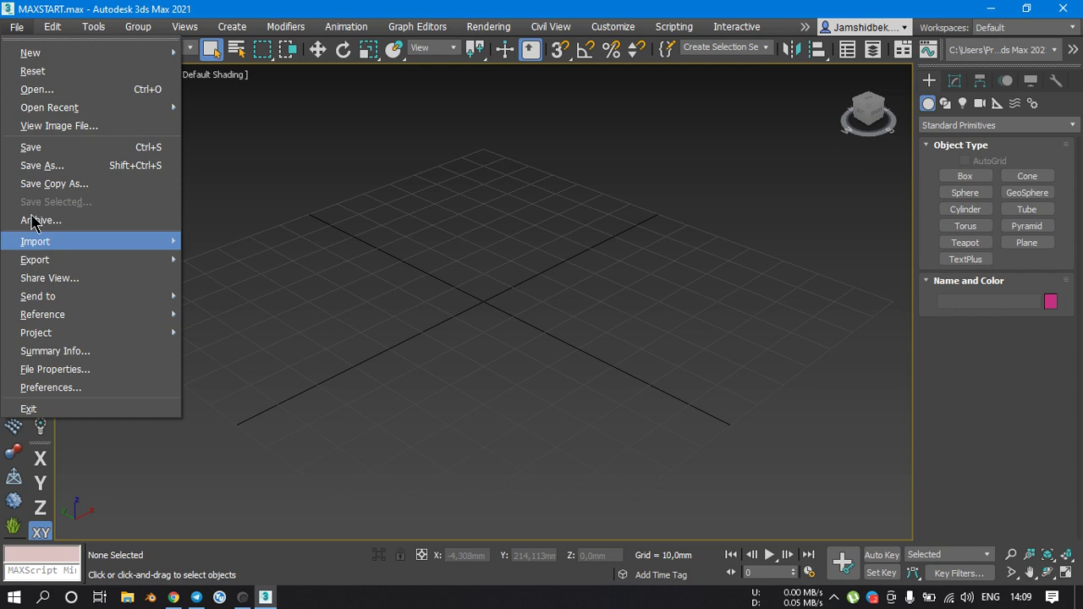
{"action": "left_click", "coordinate": [41, 78]}
{"action": "left_click", "coordinate": [491, 324]}
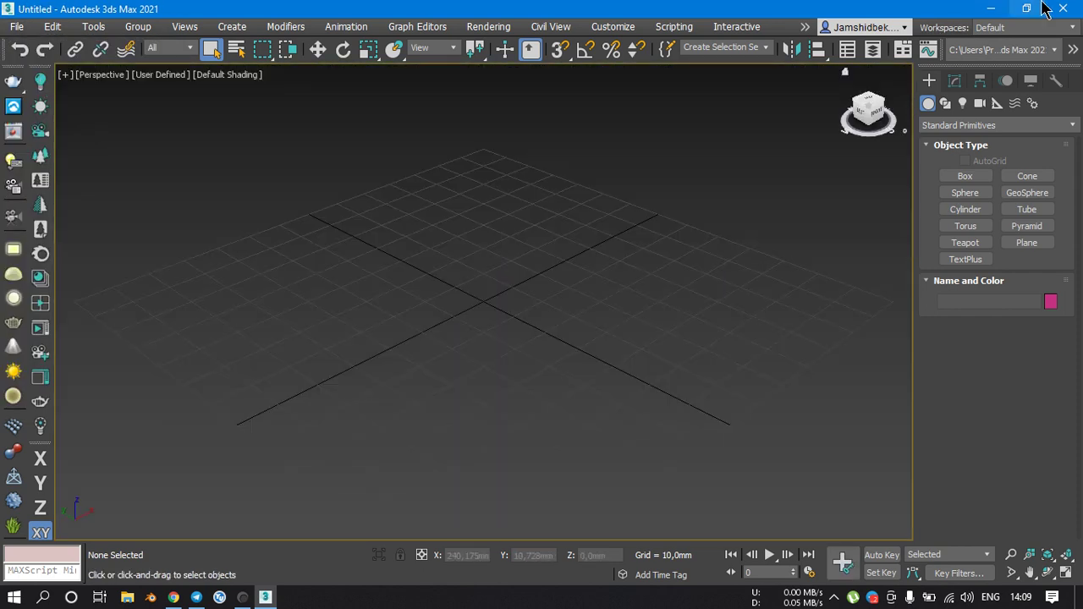
{"action": "left_click", "coordinate": [1066, 9]}
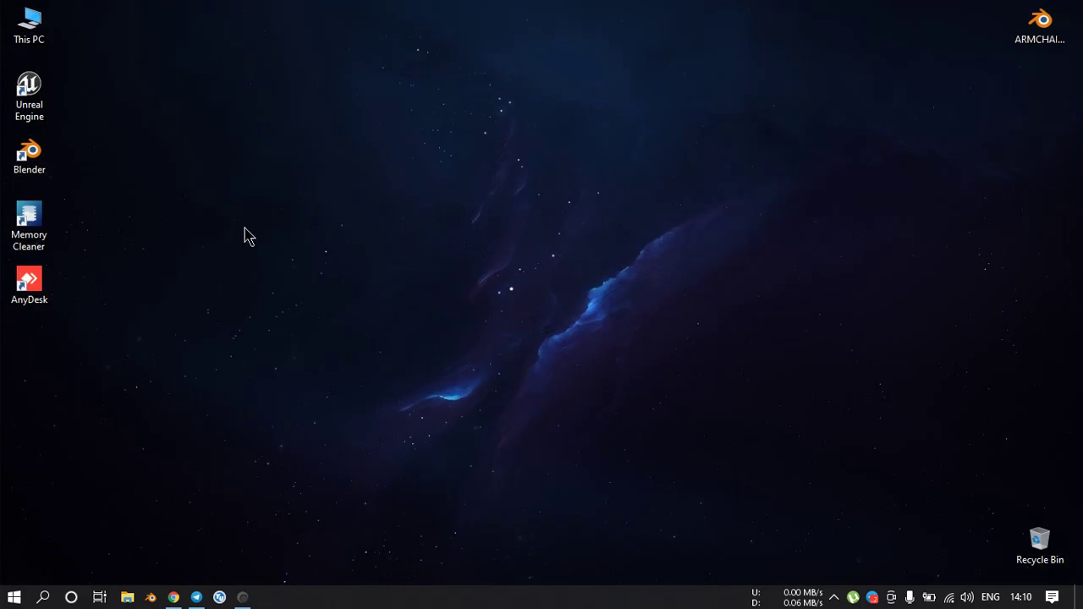
- Relaunch 3ds Max 2021 from the Start menu
{"action": "key", "text": "super"}
{"action": "left_click", "coordinate": [404, 102]}
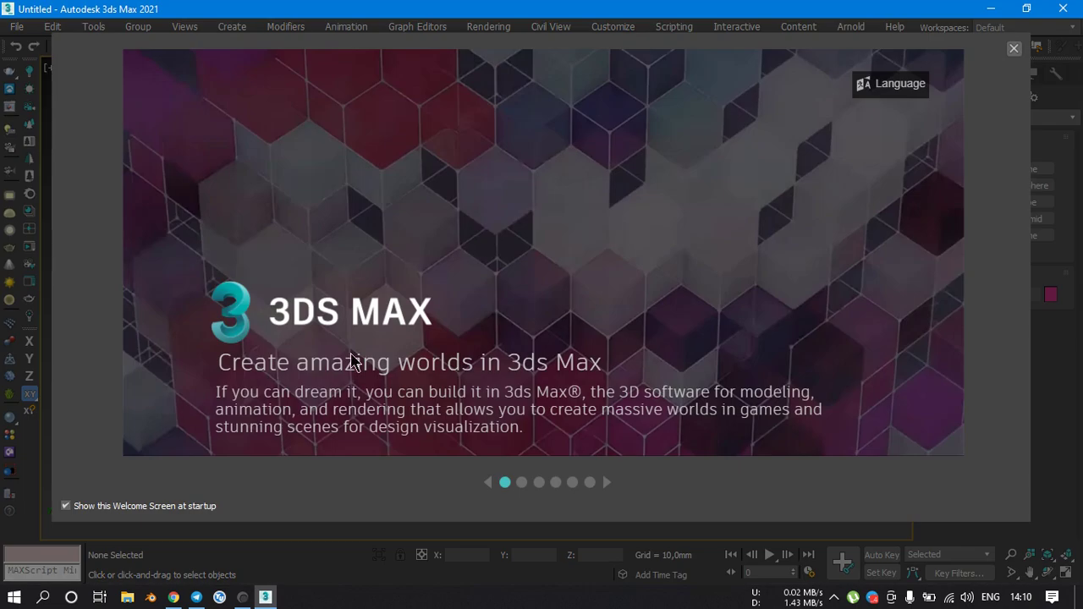
- Close the Welcome Screen and restore the four-viewport layout with Alt+W, leaving Perspective active
{"action": "left_click", "coordinate": [1014, 49]}
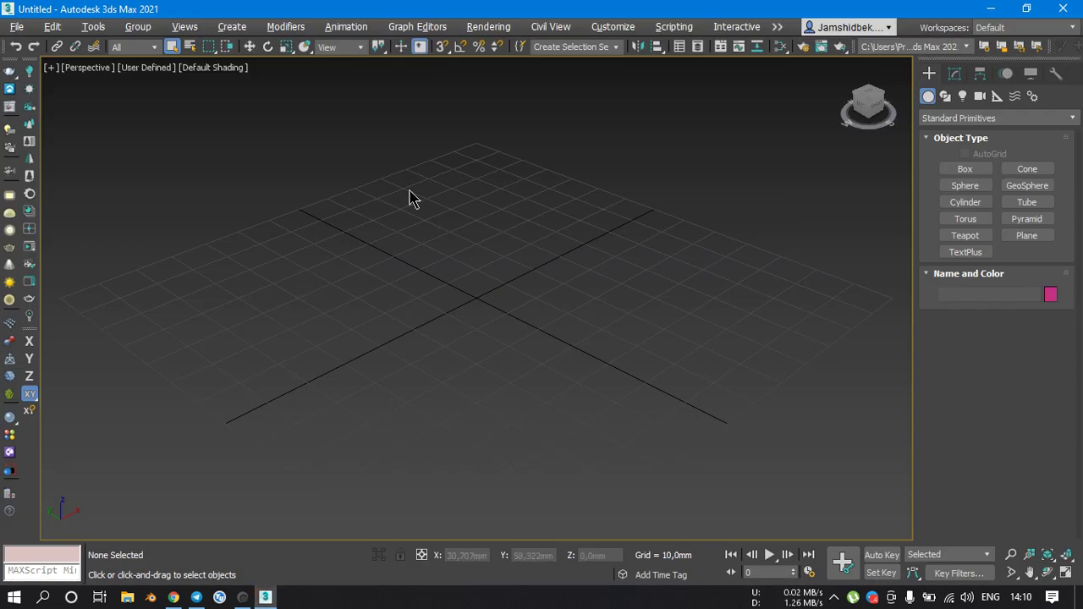
{"action": "key", "text": "alt+w"}
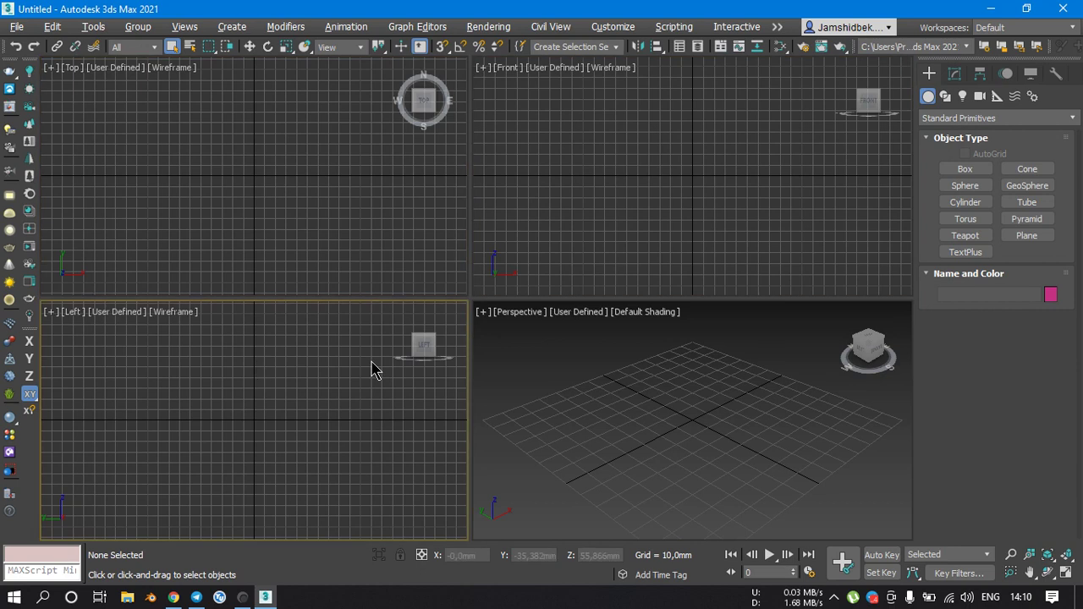
{"action": "left_click", "coordinate": [714, 394]}
{"action": "left_click", "coordinate": [536, 140]}
{"action": "left_click", "coordinate": [559, 355]}
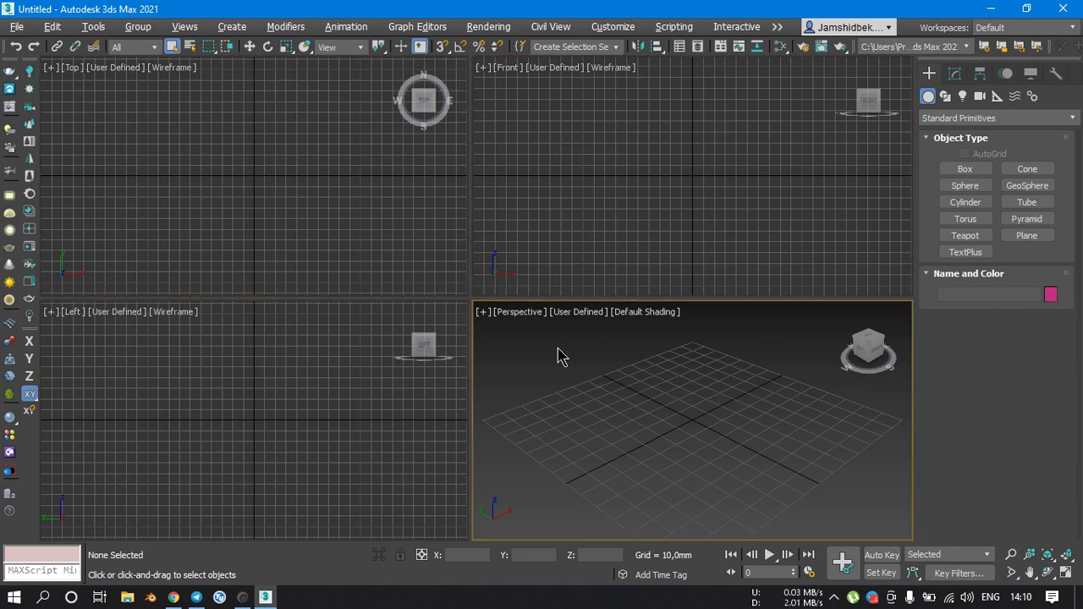